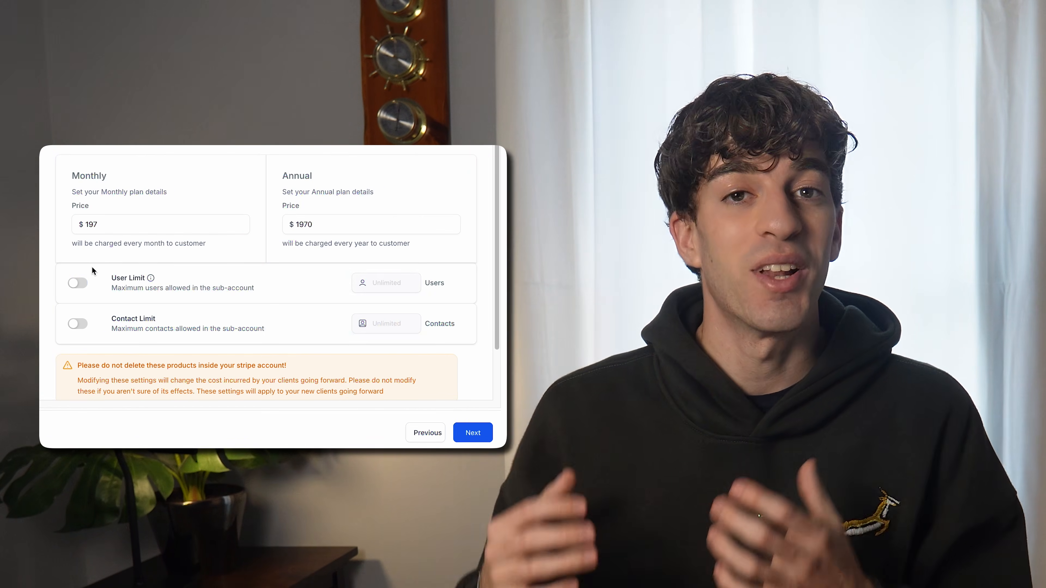
left_click(77, 283)
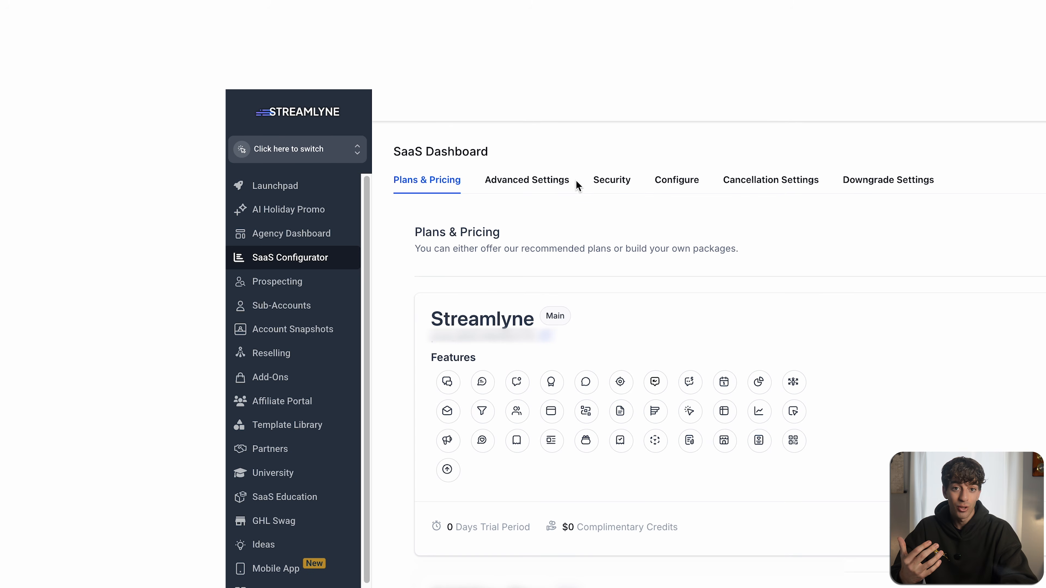
- Open the SaaS Configurator and look through the existing plans, their prices and included features
left_click(309, 159)
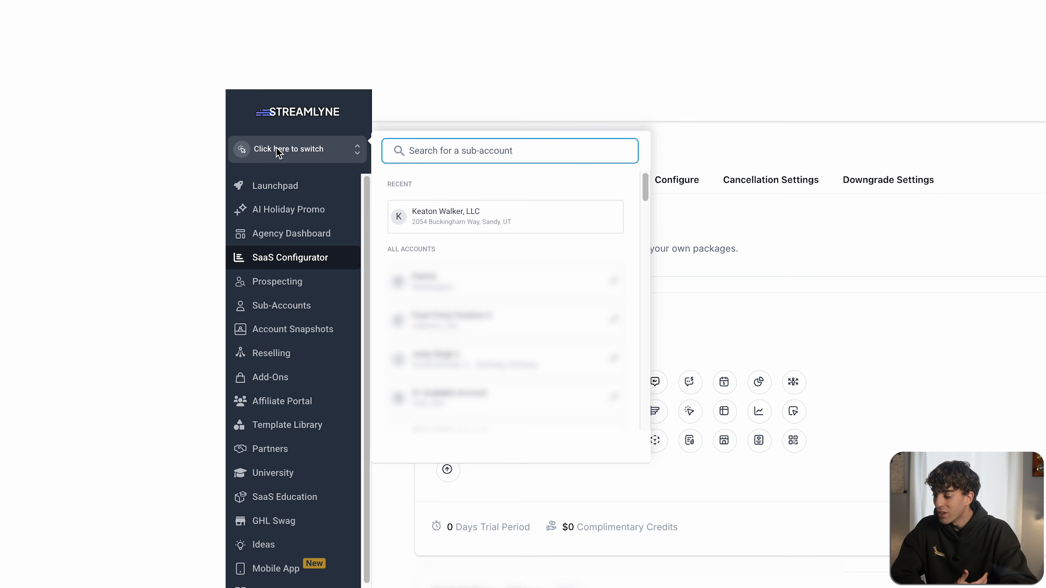
left_click(316, 257)
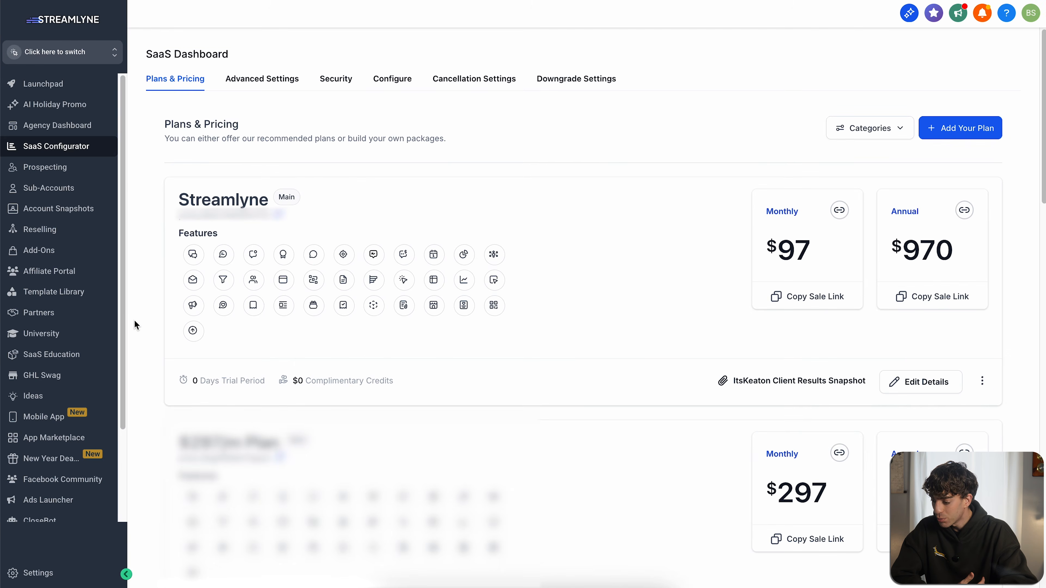
scroll(134, 320, "down", 8)
scroll(133, 320, "down", 18)
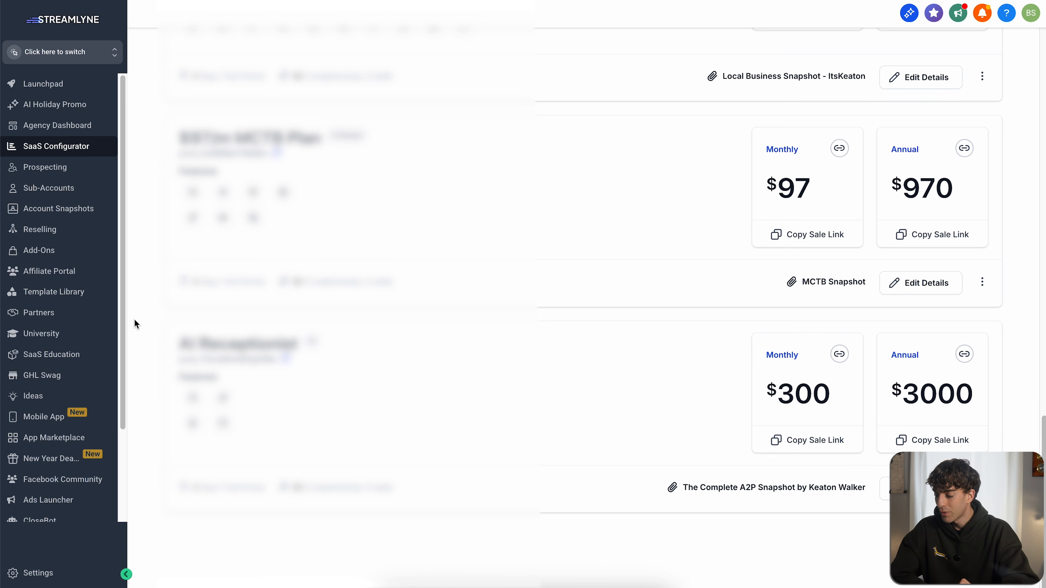
scroll(134, 319, "up", 15)
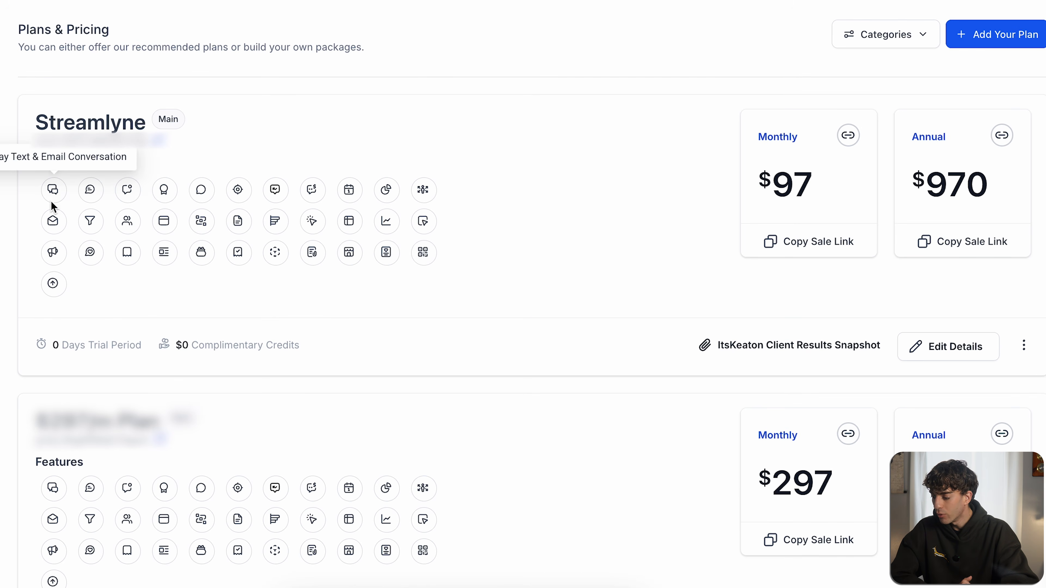
mouse_move(54, 228)
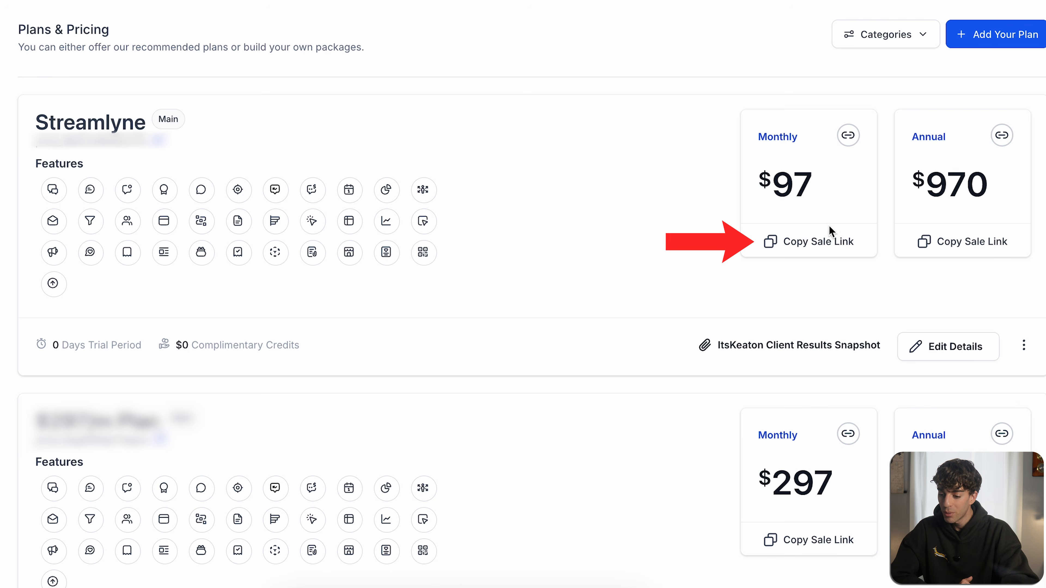
- Copy the monthly sale link of the Streamlyne plan and check the plan's additional options without deleting it
left_click(816, 248)
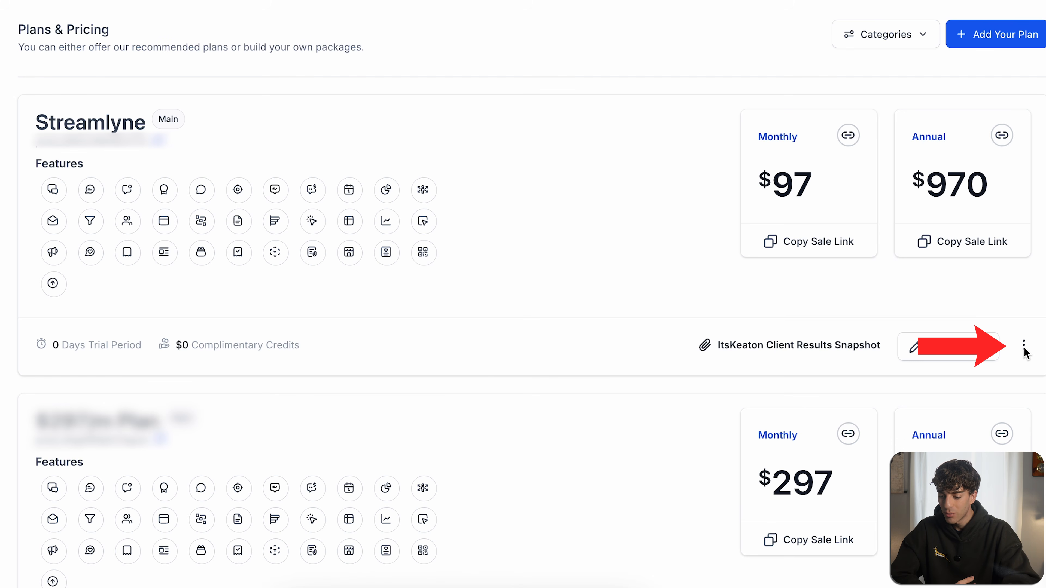
left_click(1023, 346)
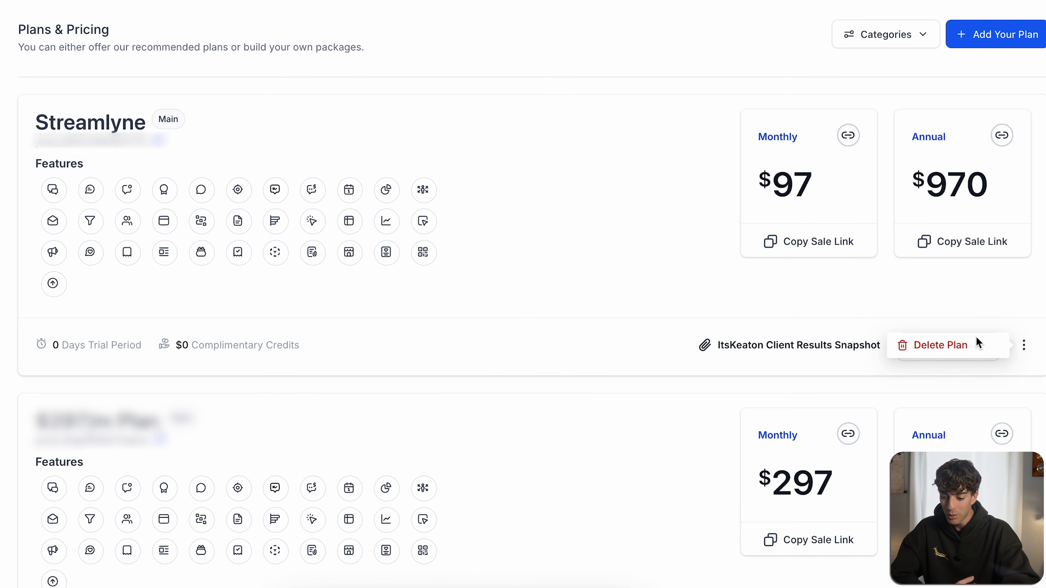
left_click(983, 326)
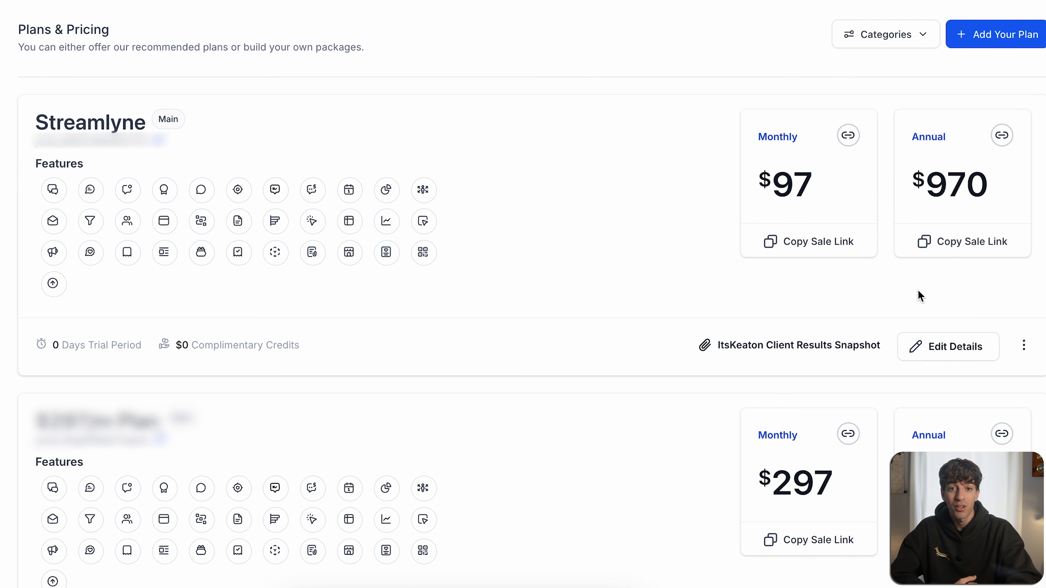
- View the plan category filter and apply it with no category selected
left_click(874, 50)
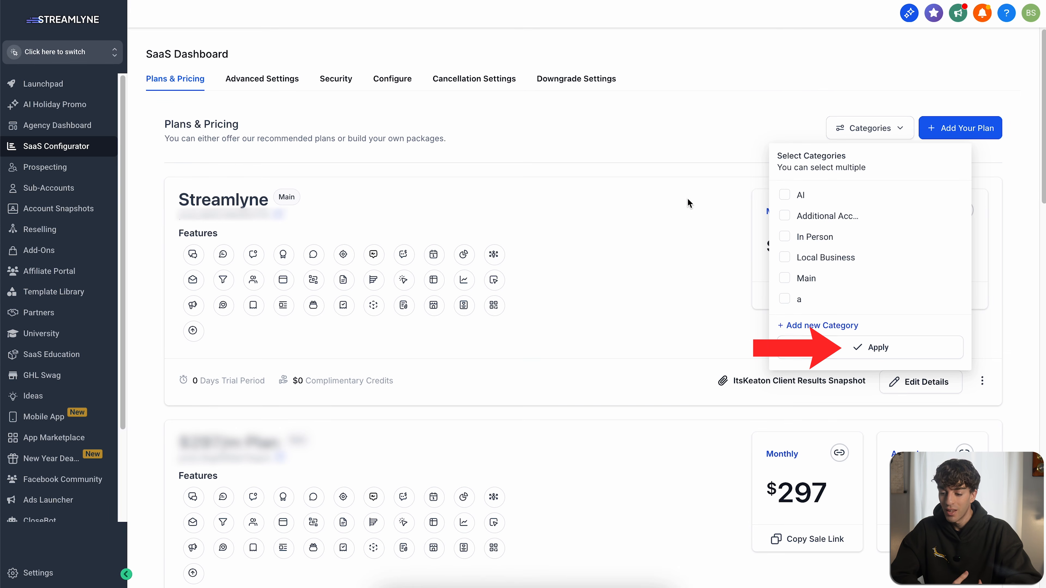
left_click(856, 351)
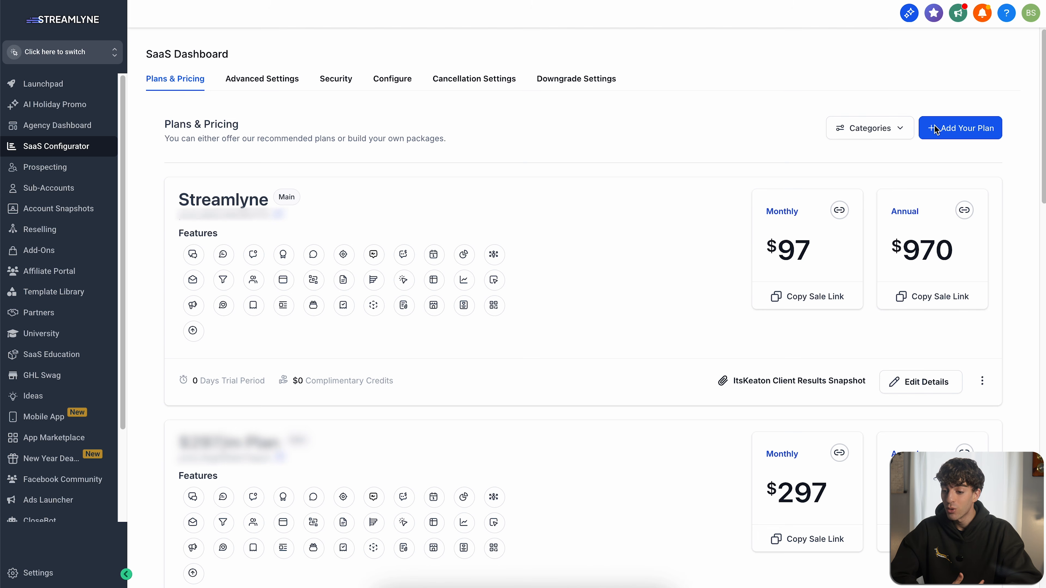
- Start creating a new plan with Stripe as the payment processor
left_click(971, 133)
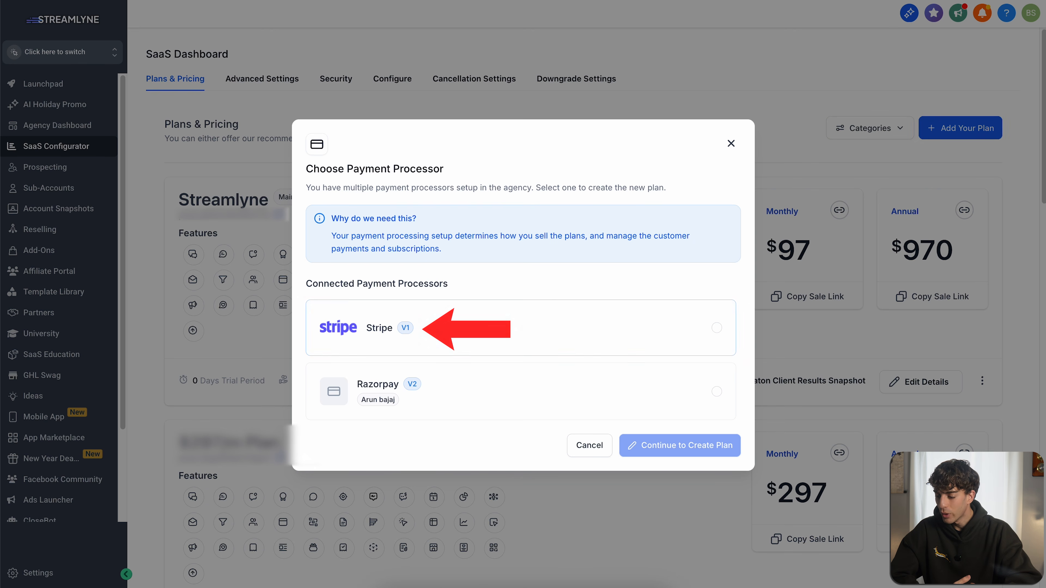
left_click(520, 333)
left_click(666, 449)
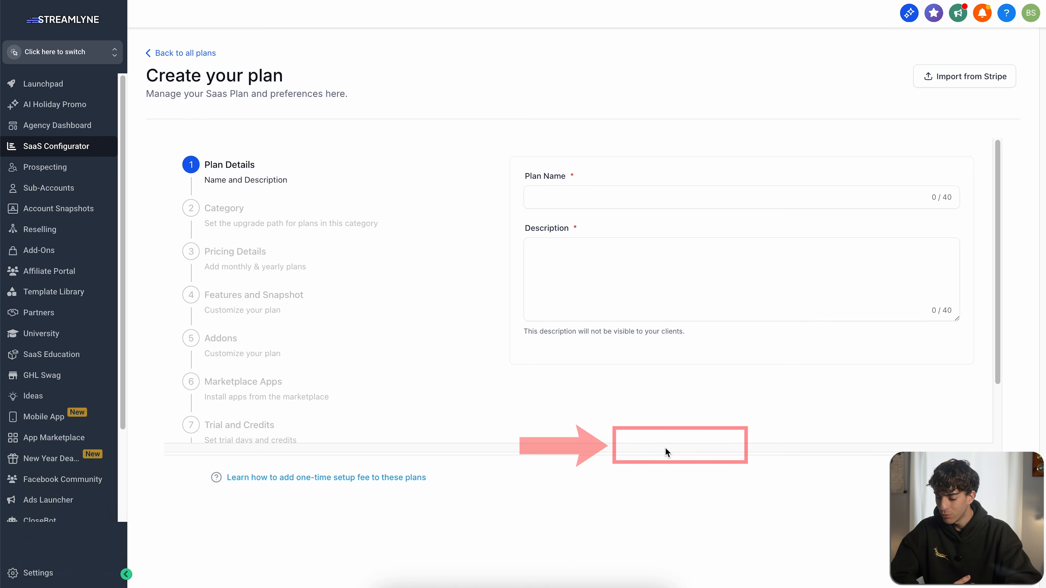
- Name the plan with the owner's first name plus "SaaS Plan", describe it as the owner's "ultimate SaaS Plan", and continue to the category stage
scroll(211, 391, "down", 2)
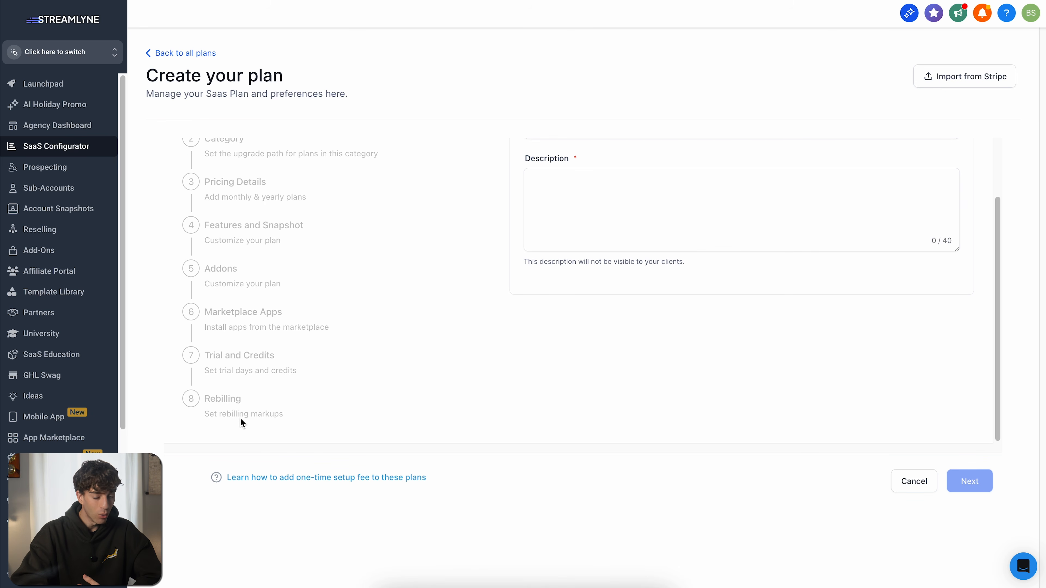
scroll(268, 297, "up", 2)
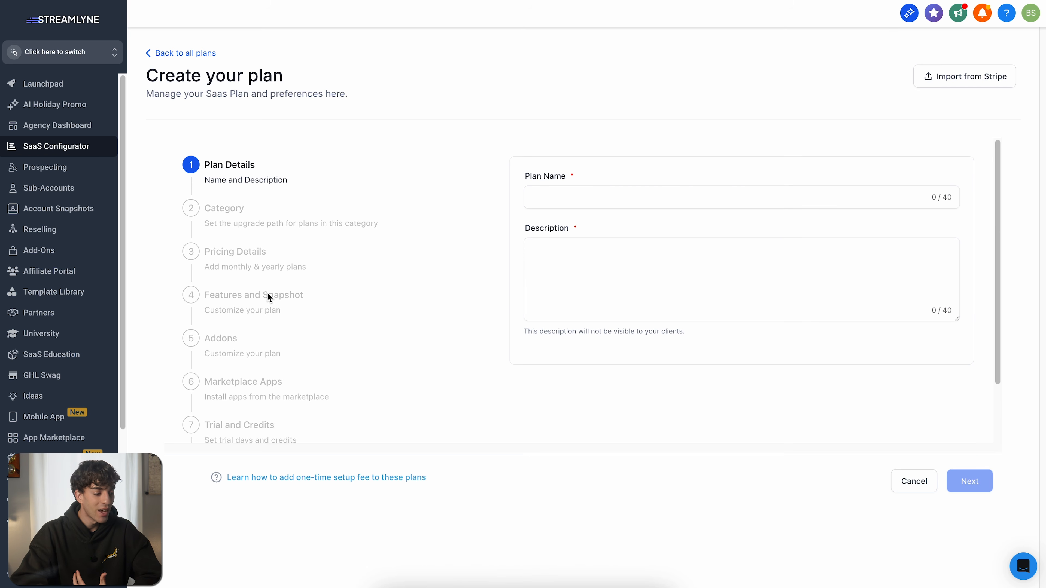
left_click(590, 202)
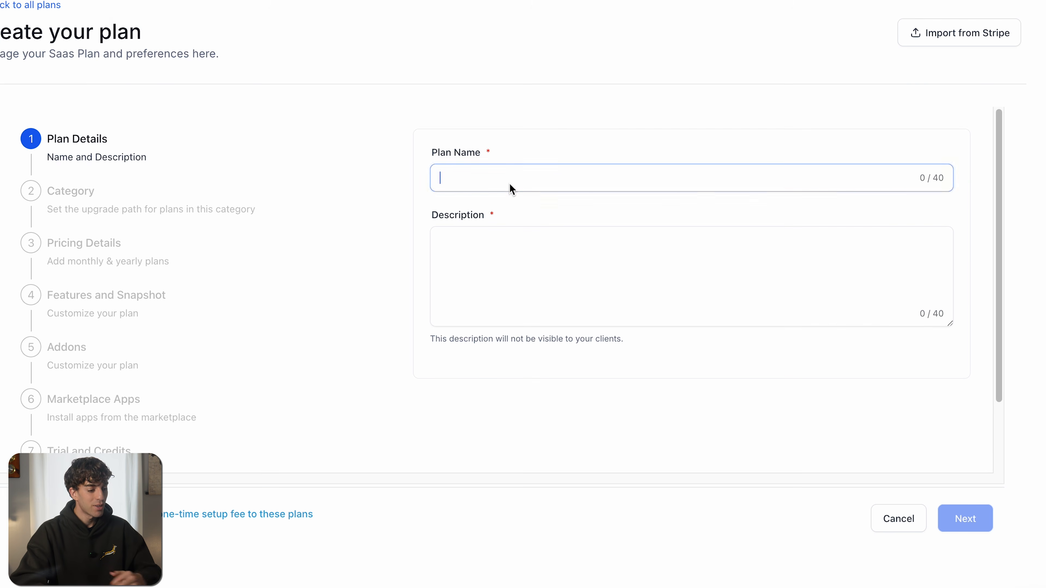
type("Ben's SaaS Plan")
left_click(605, 283)
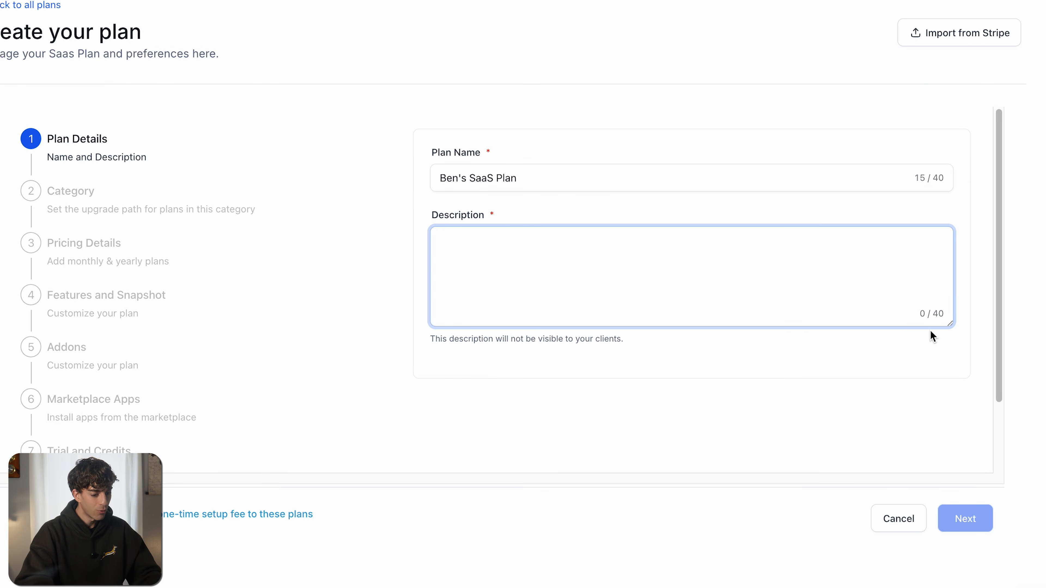
type("The ultimate SaaS Plan by Ben")
left_click(966, 519)
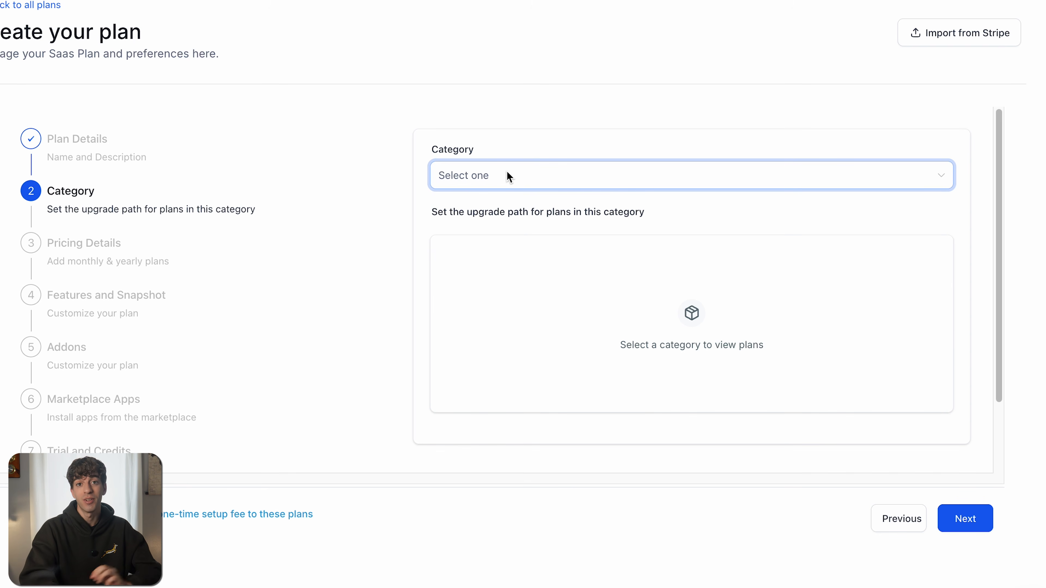
- Assign the new plan to the category "a (USD)" and continue to the pricing details
left_click(509, 176)
left_click(515, 340)
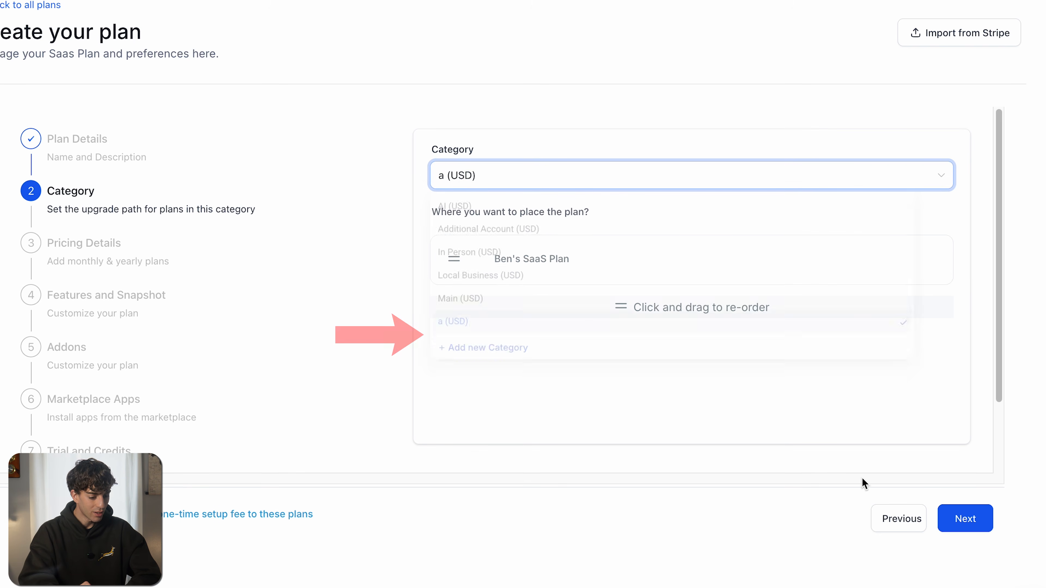
left_click(960, 525)
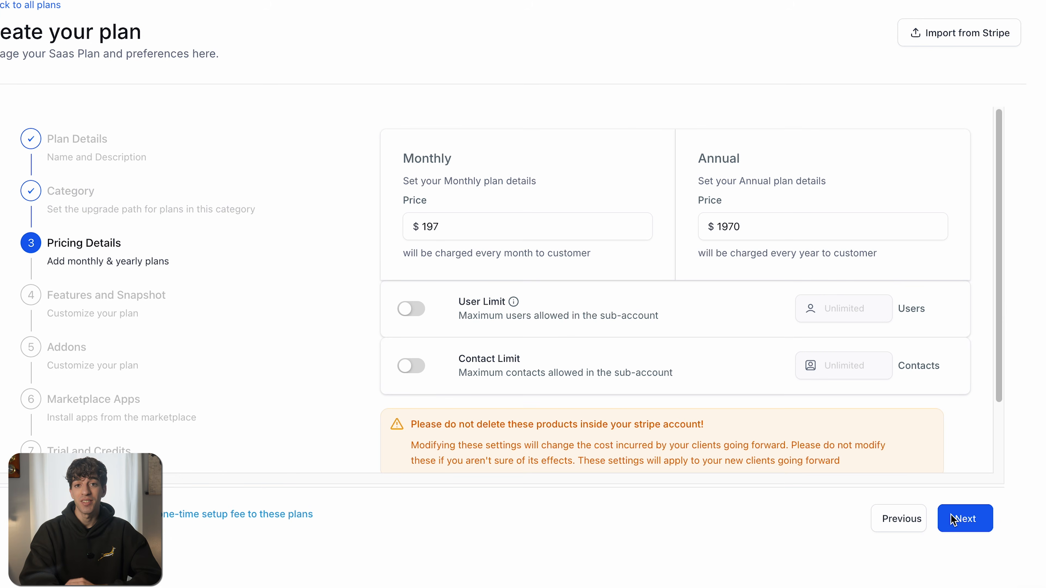
- Review the monthly and annual price fields of the new plan without changing them
left_click(473, 238)
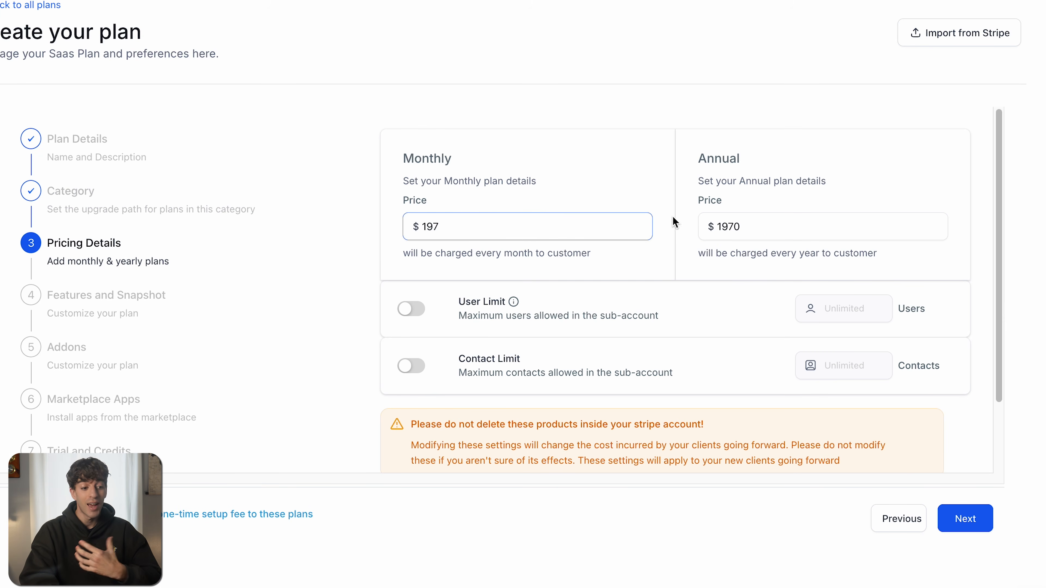
left_click(770, 229)
left_click(516, 230)
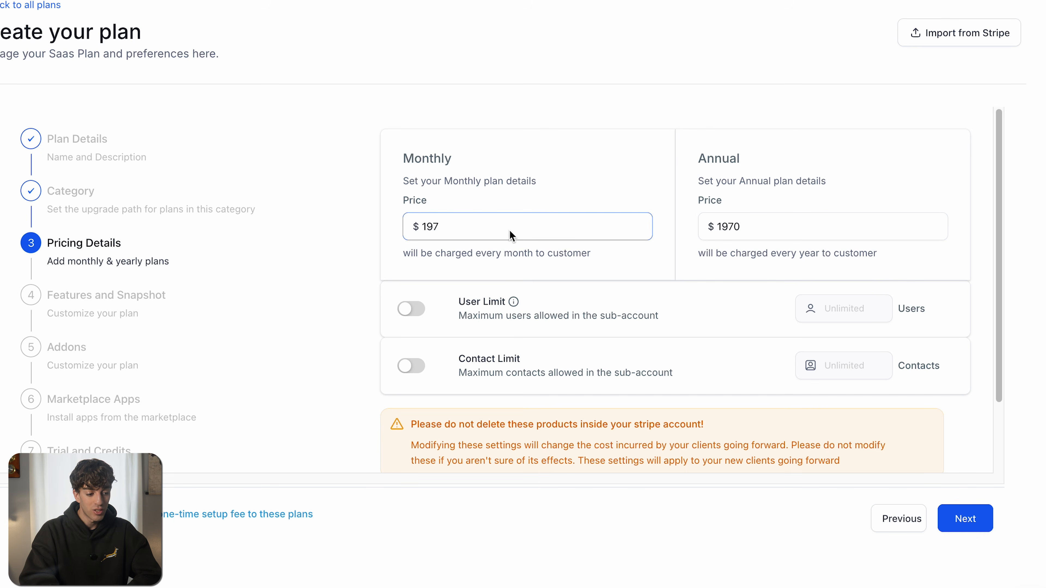
left_click(762, 233)
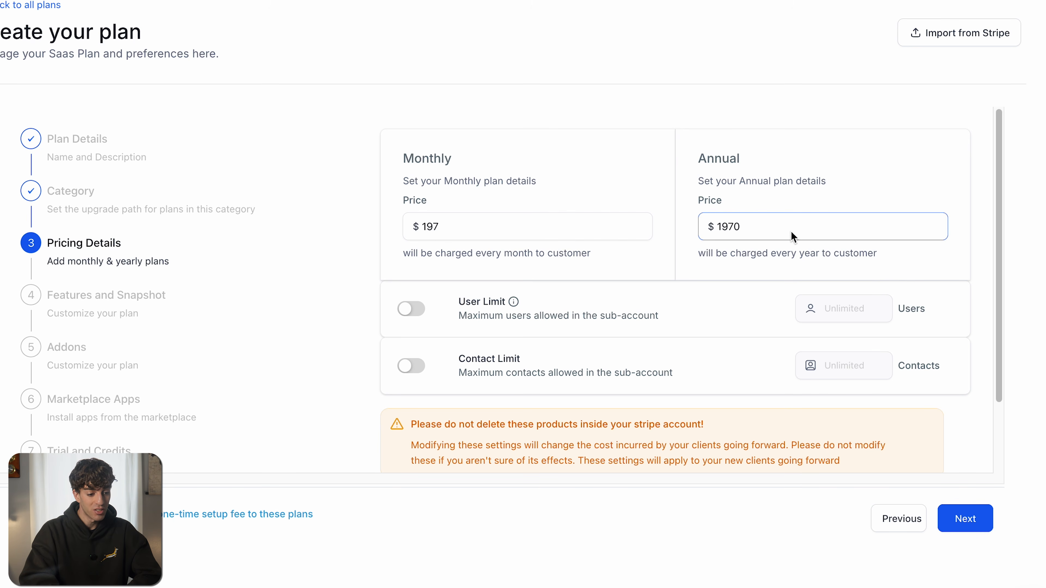
left_click(685, 266)
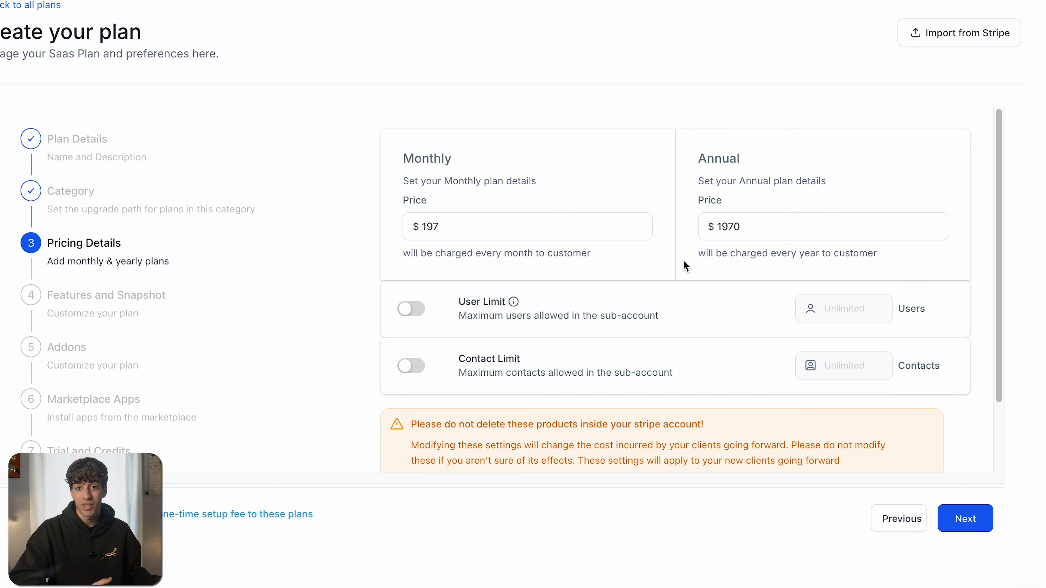
- Try out the user limit, switch it off again, and continue to the features and snapshot stage
left_click(412, 309)
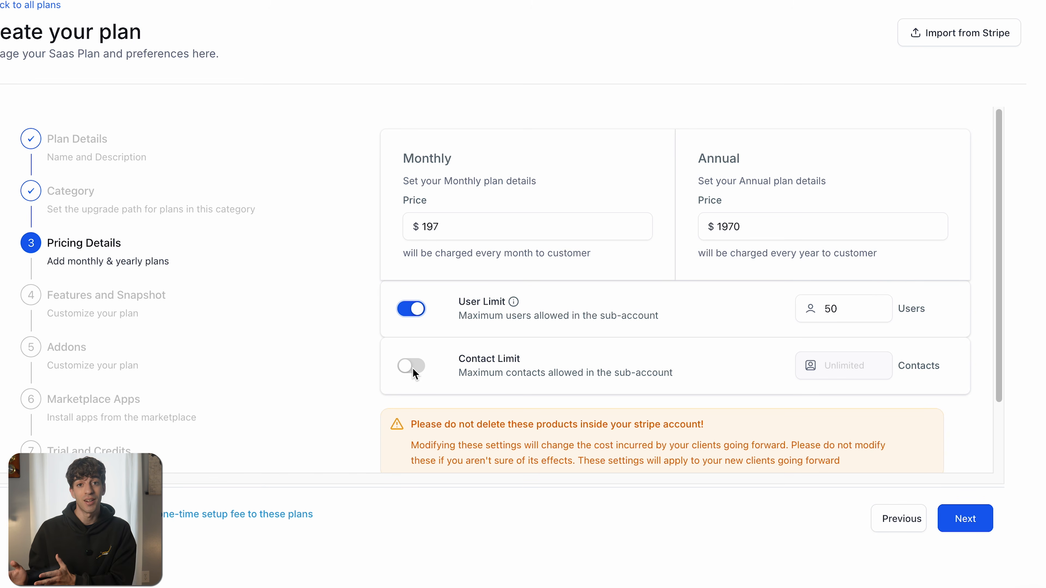
left_click(411, 309)
left_click(959, 518)
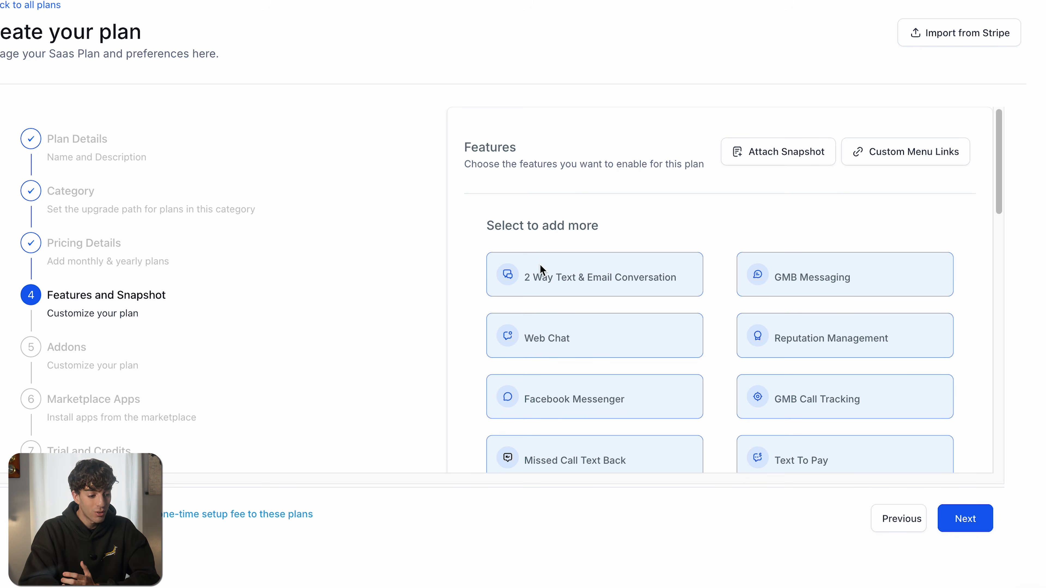
- Remove GMB Messaging and Web Chat from the plan's features and add CRM
left_click(847, 290)
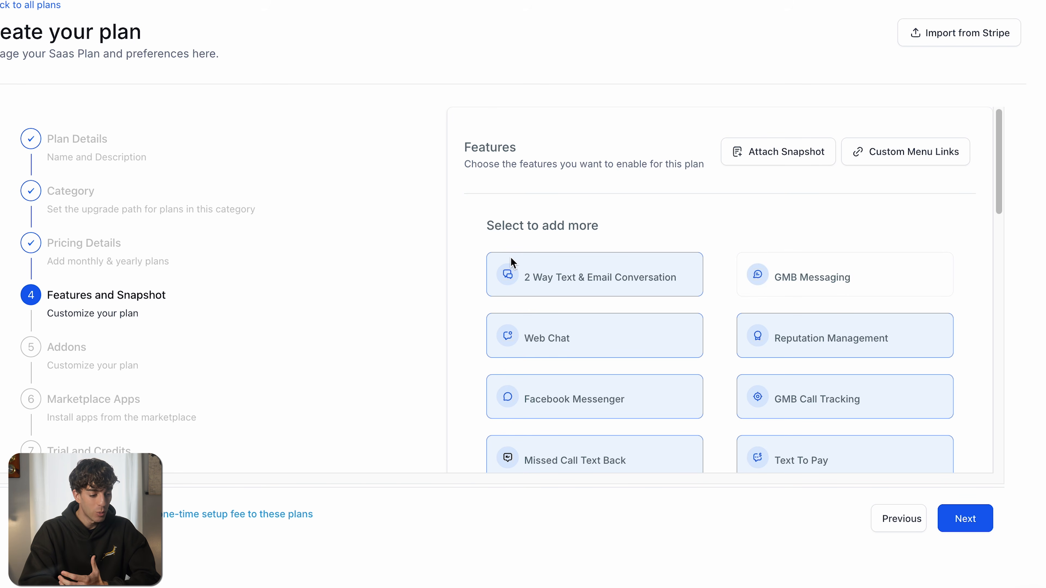
left_click(585, 351)
scroll(585, 352, "down", 5)
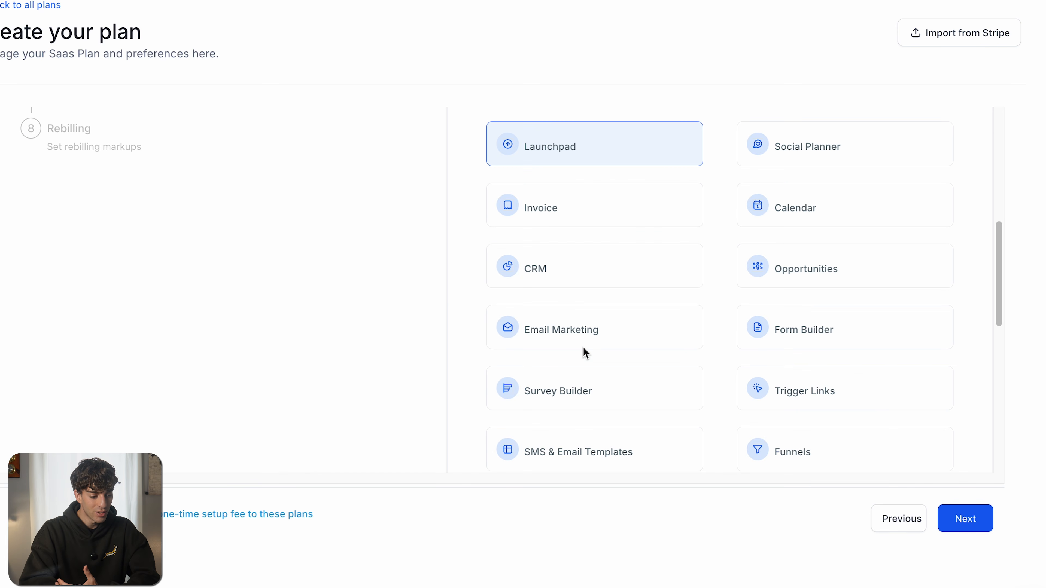
left_click(581, 270)
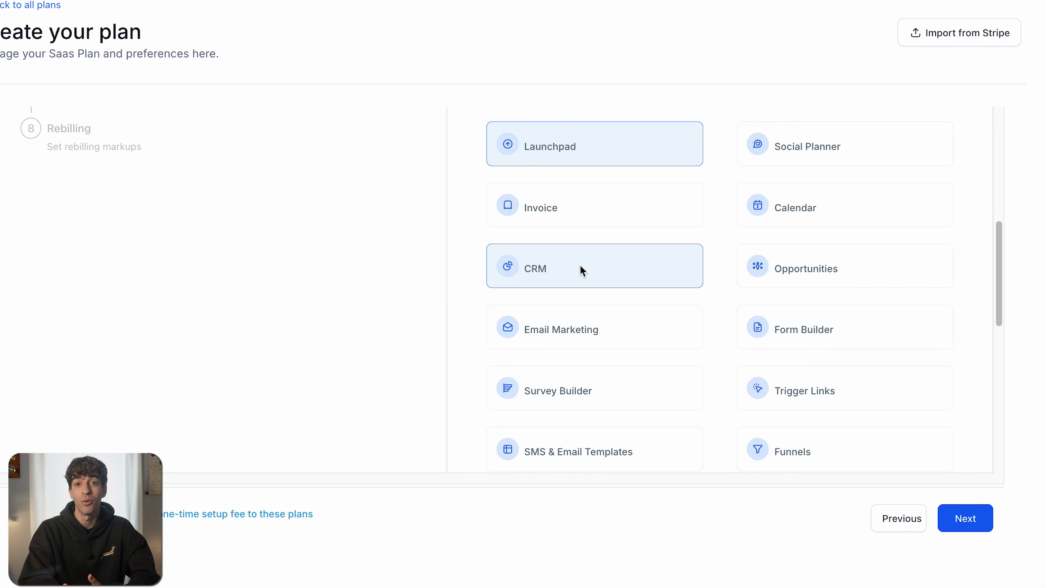
- Browse the available snapshot templates, including the agency's own snapshots
scroll(581, 268, "up", 10)
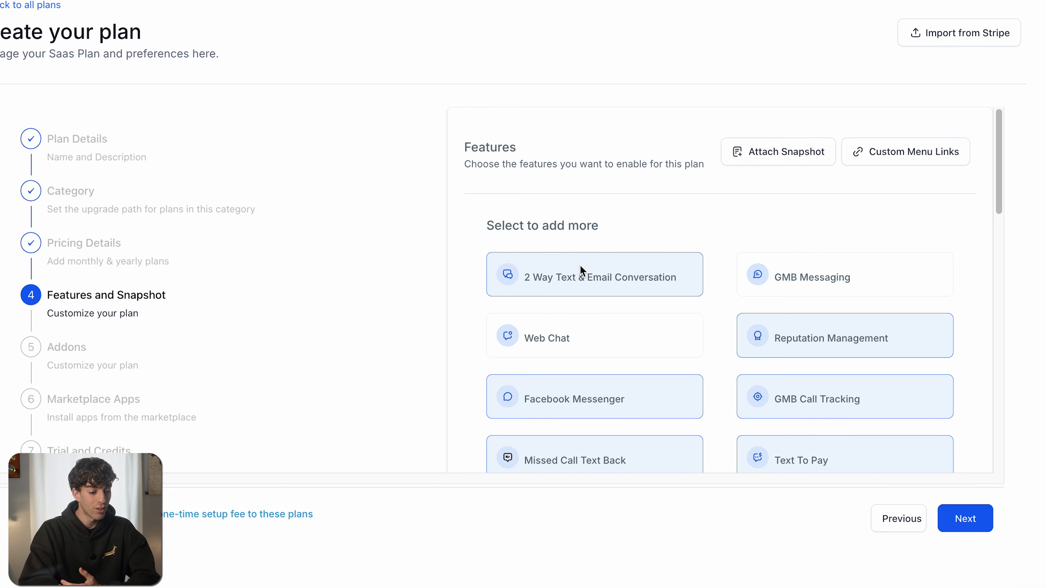
left_click(768, 162)
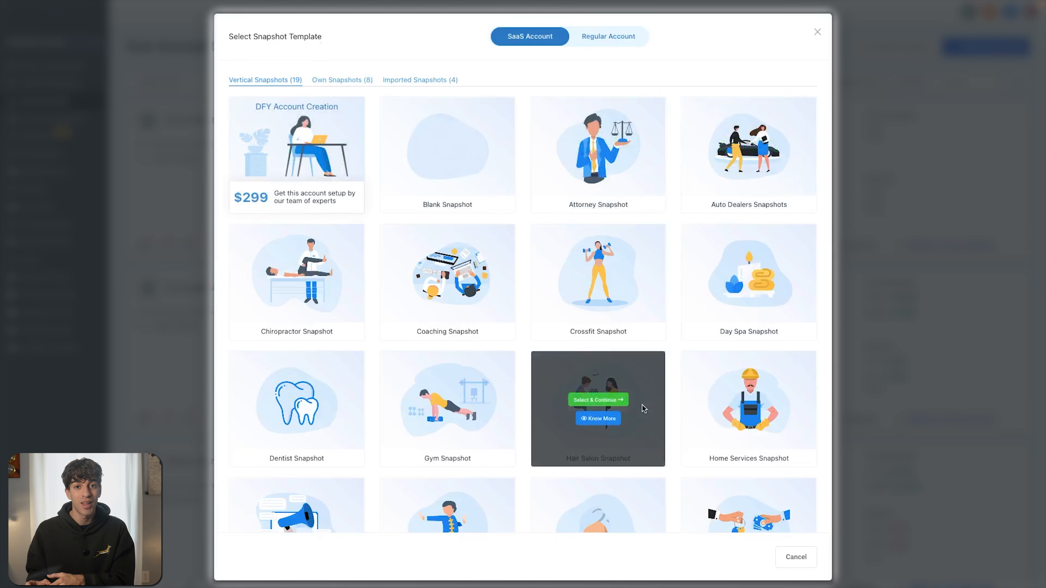
left_click(349, 81)
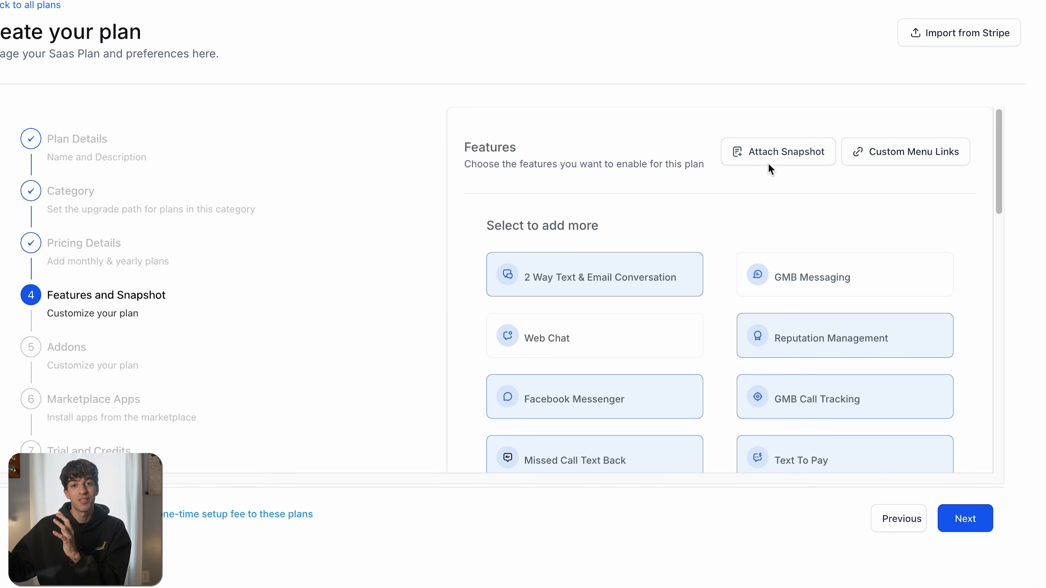
- Attach the agency's own "SaaS Website" snapshot to the new plan
left_click(770, 163)
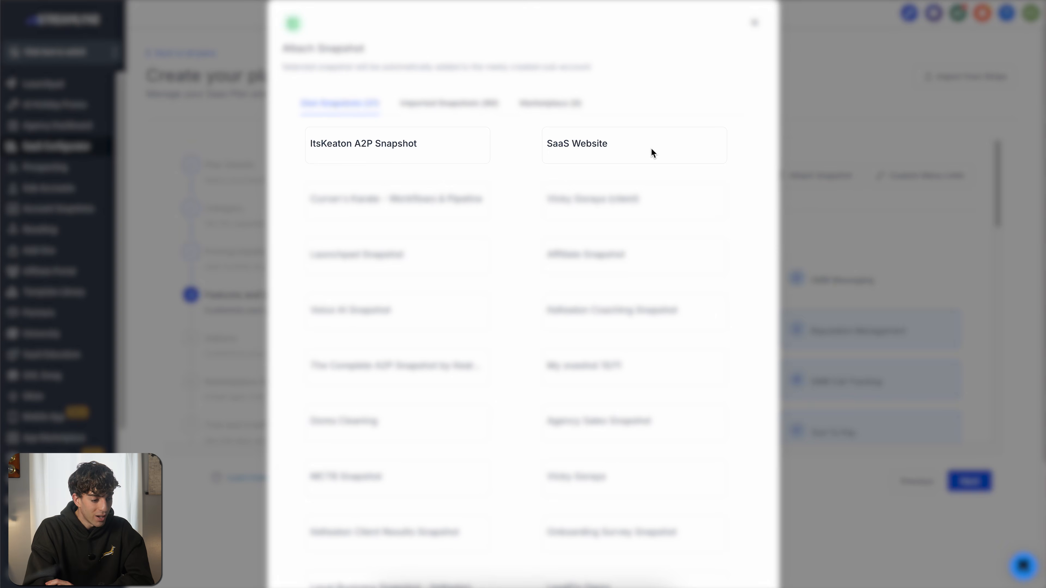
mouse_move(651, 148)
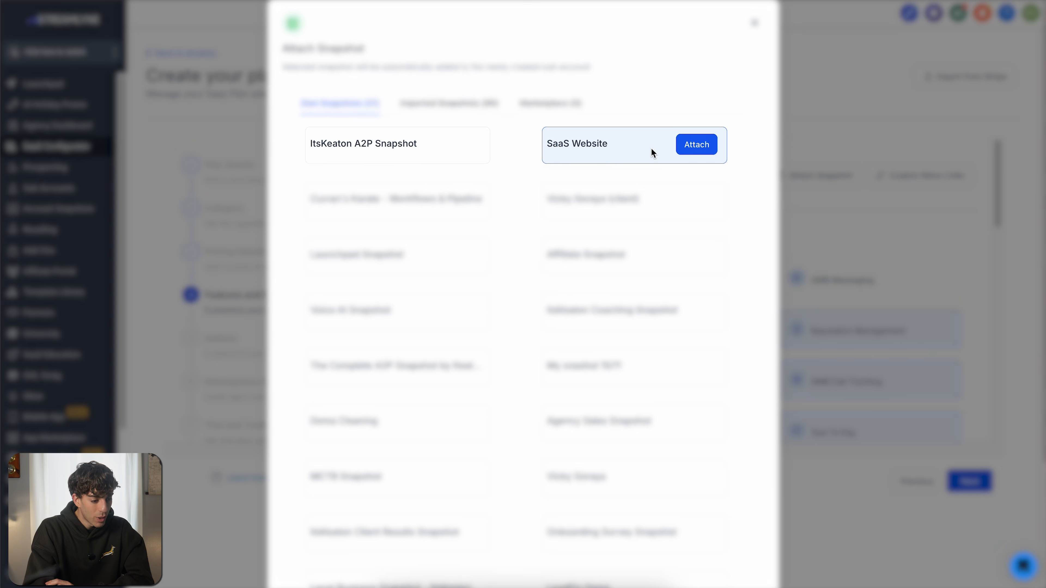
left_click(700, 150)
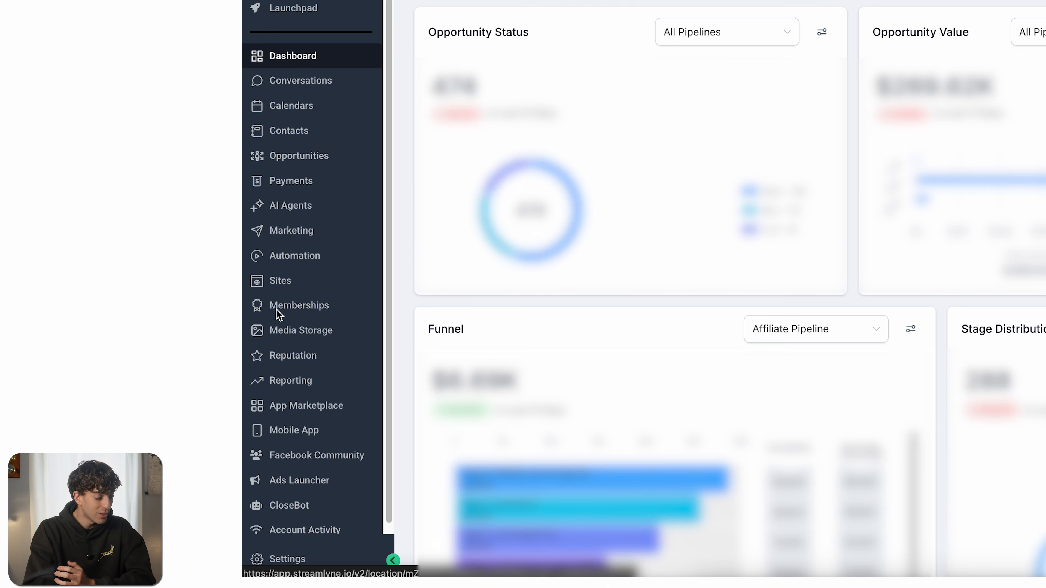
- Open the Facebook Community custom menu link in the sub-account
left_click(313, 455)
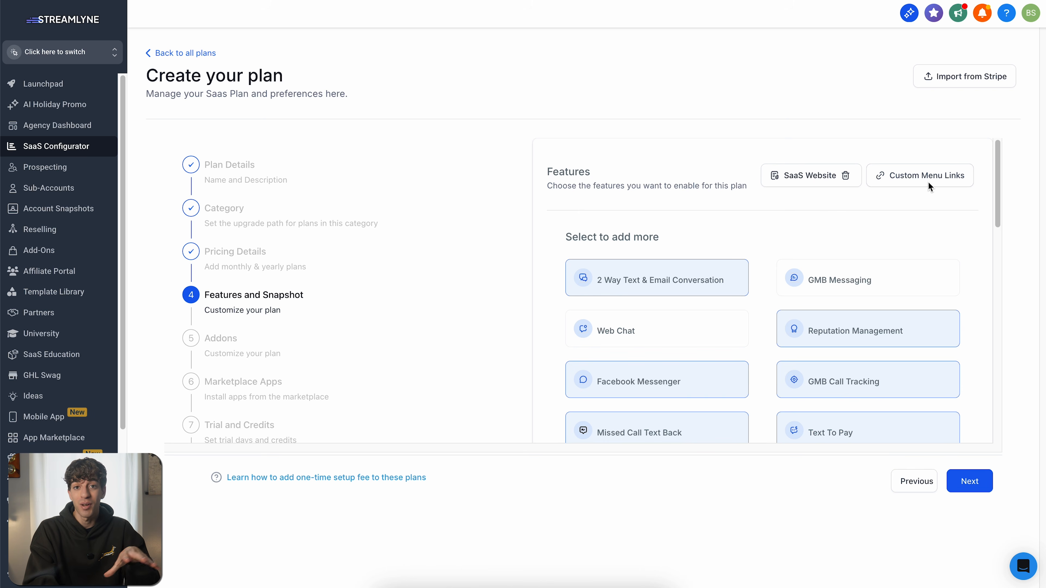
- Include the AI Employee add-on in the plan and continue past the marketplace apps to the trial and credits stage
left_click(969, 480)
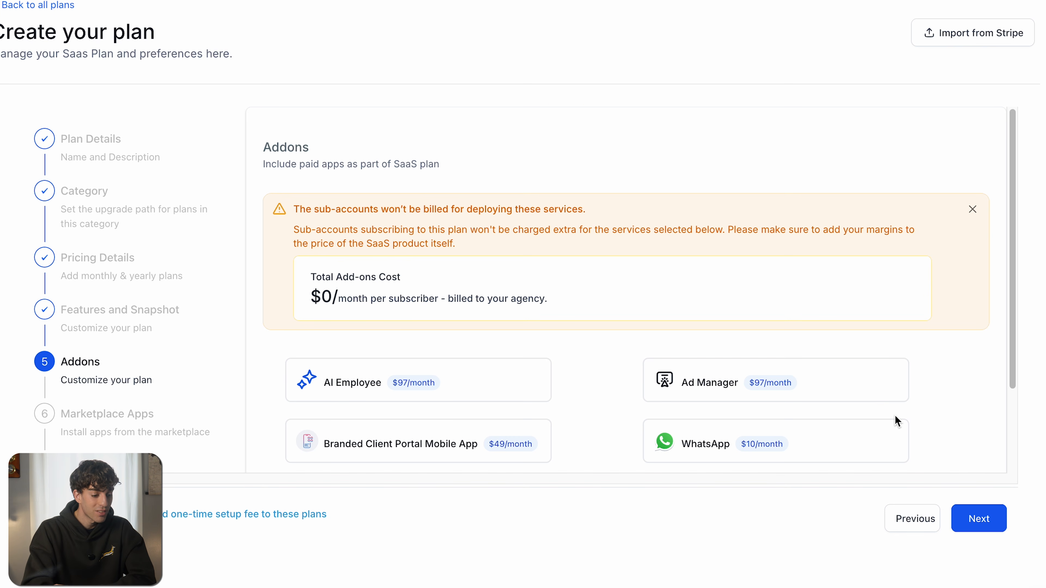
scroll(895, 415, "down", 3)
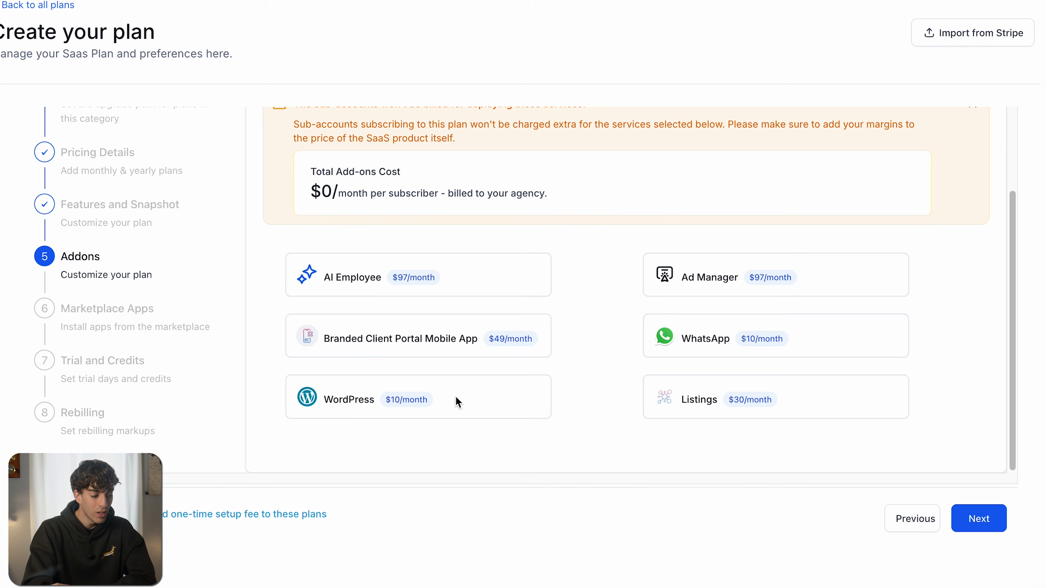
left_click(483, 274)
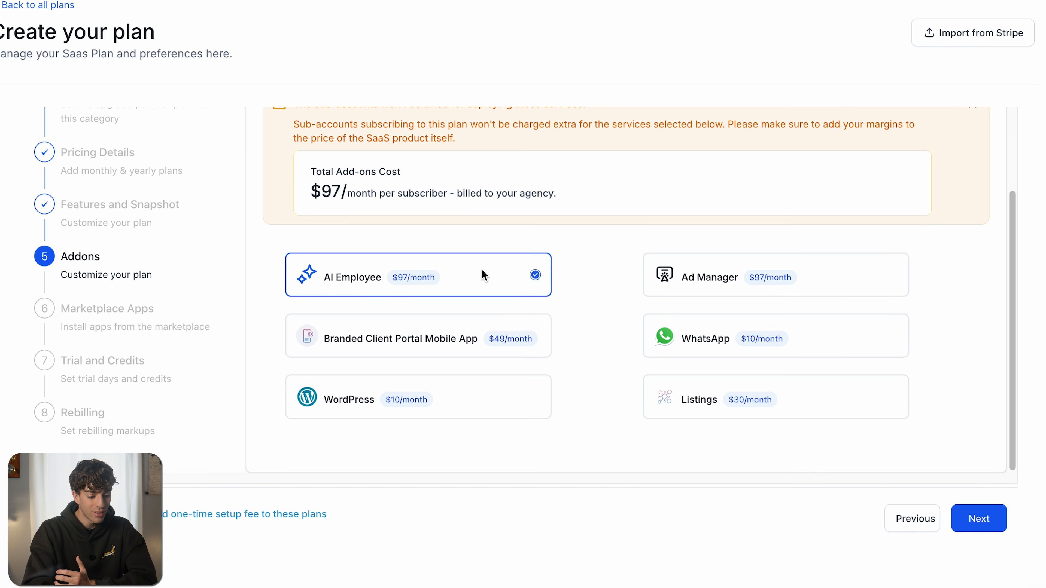
left_click(979, 518)
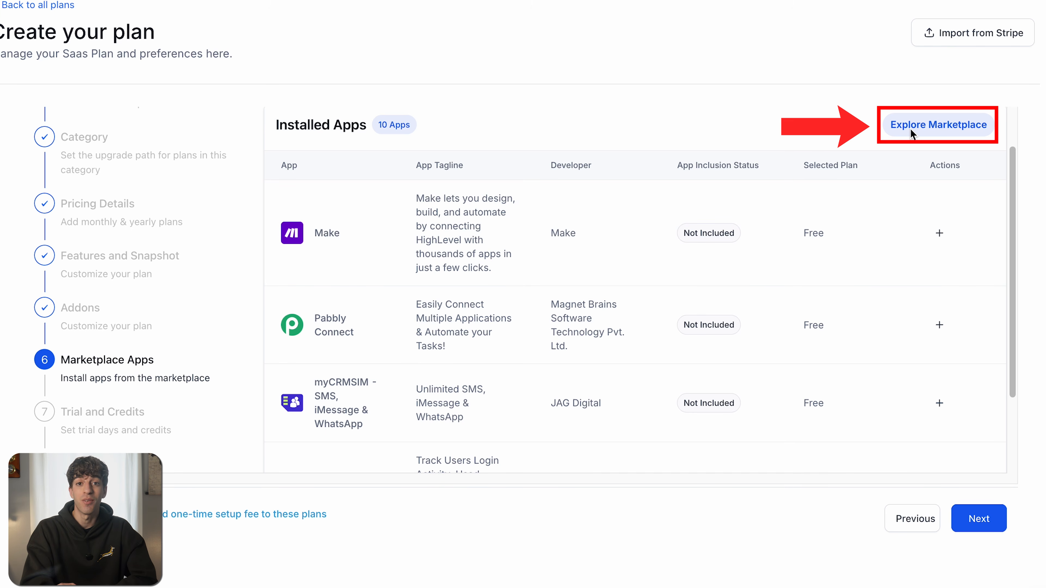
left_click(970, 525)
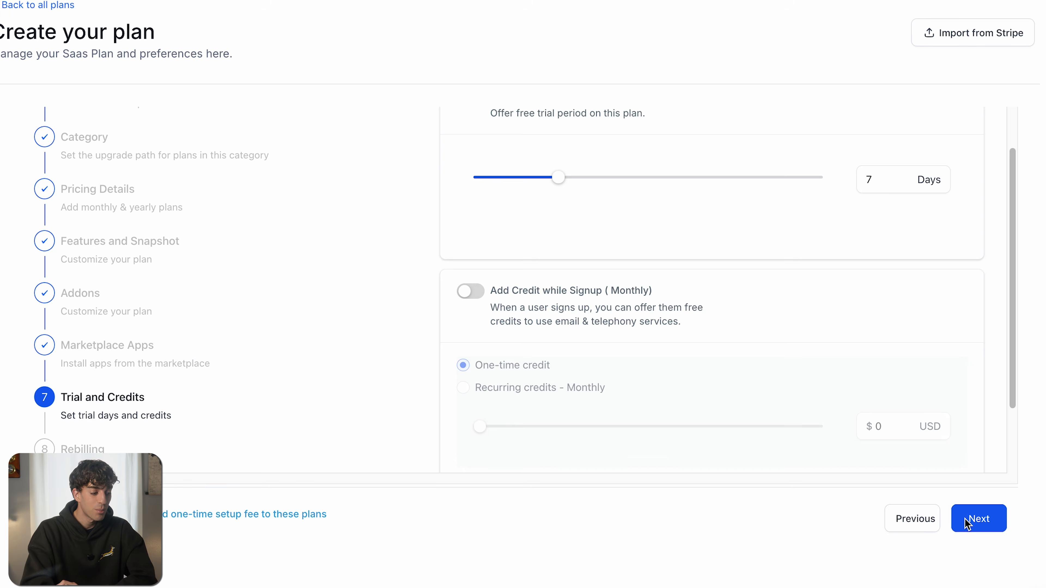
- Set the plan's free trial period to 16 days
scroll(210, 425, "up", 2)
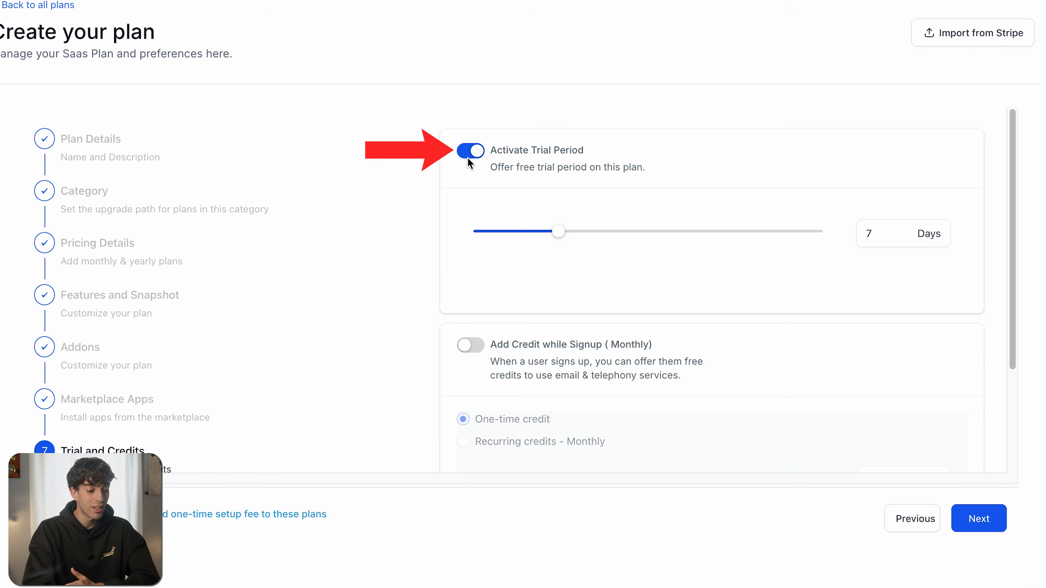
left_click(536, 236)
left_click_drag(536, 235, 658, 239)
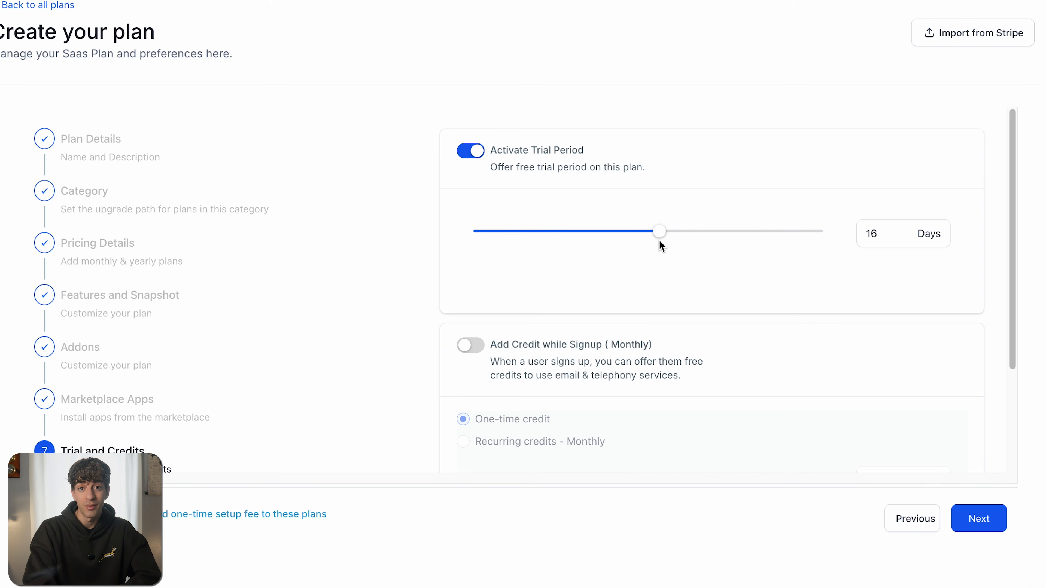
- Enable signup credits as monthly recurring credits of $1 and continue to the rebilling stage
scroll(658, 239, "down", 3)
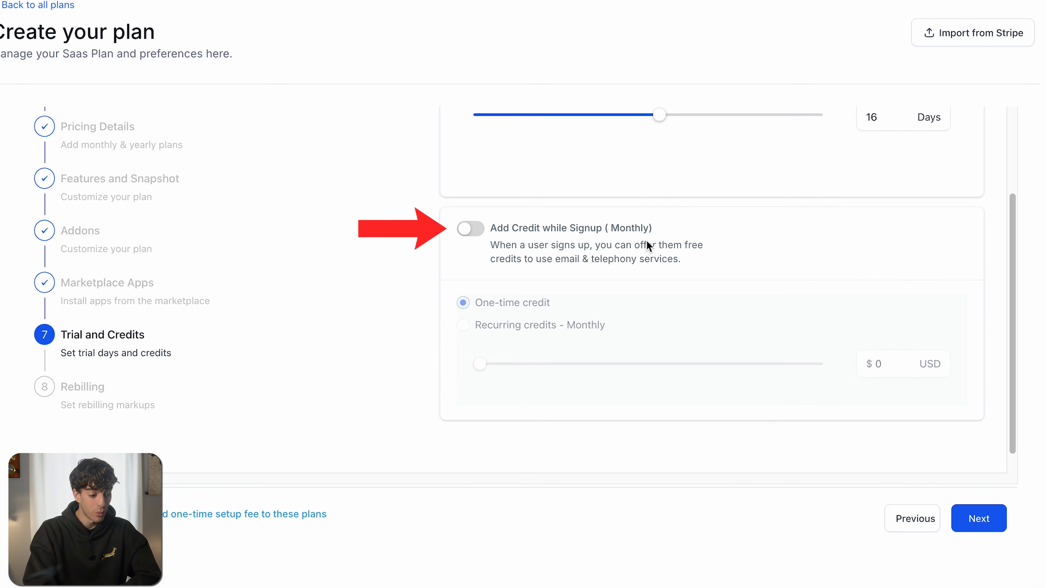
left_click(470, 231)
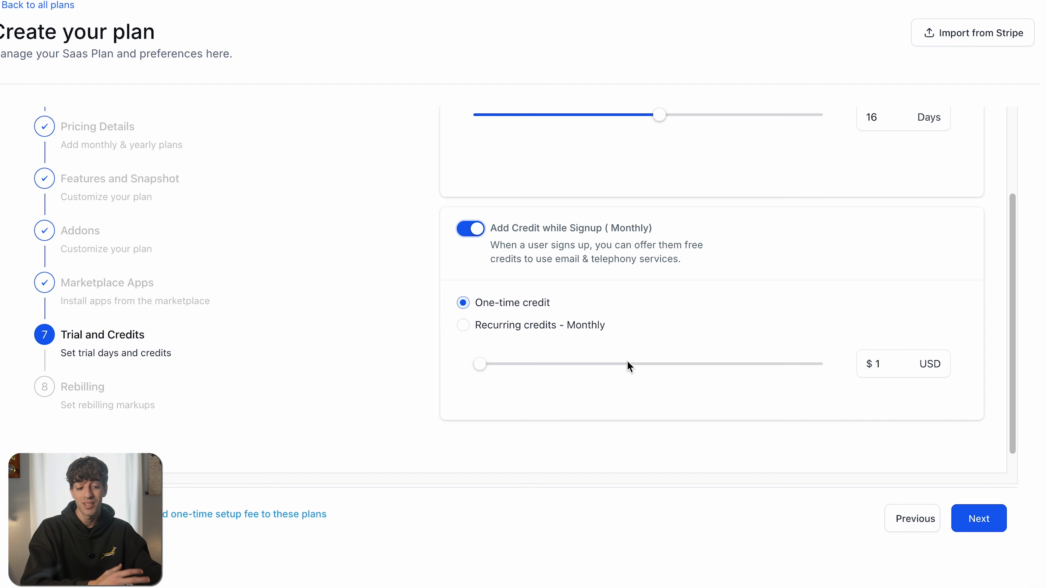
left_click(462, 325)
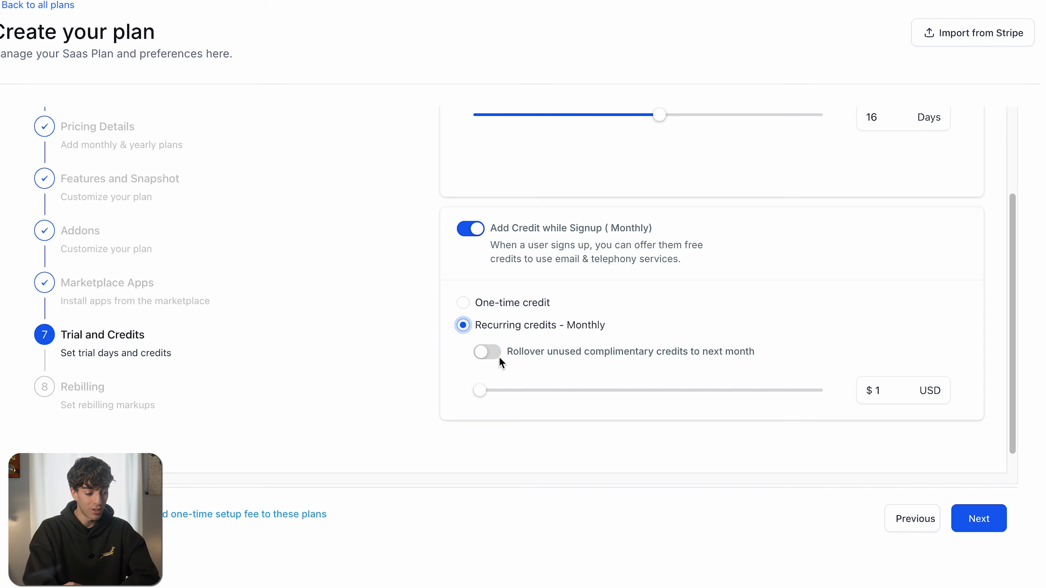
left_click(979, 518)
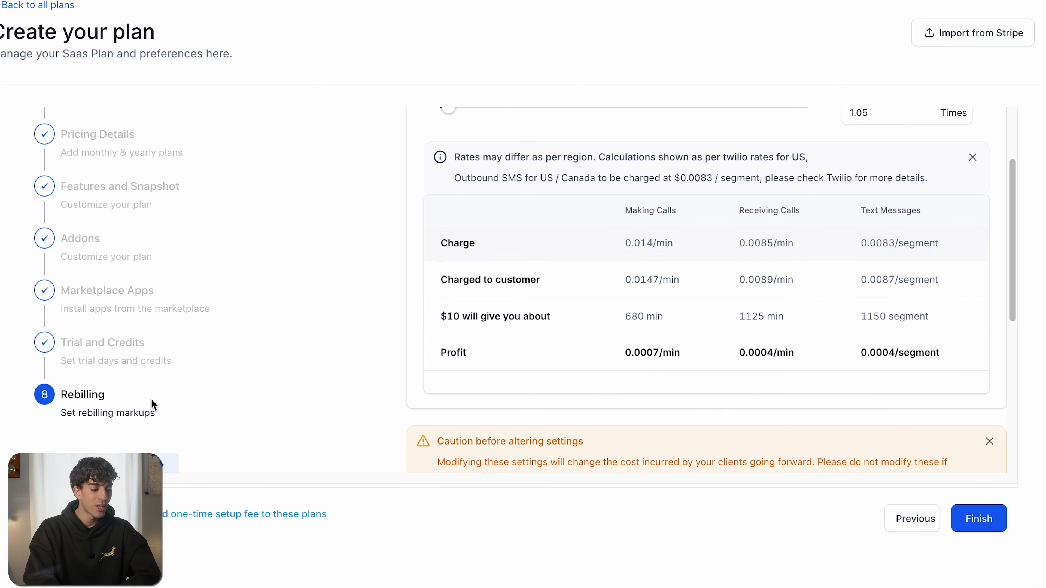
- Raise the Phone System markup margin, then finish creating the plan and check its entry among the existing plans
scroll(449, 268, "up", 1)
scroll(449, 268, "up", 2)
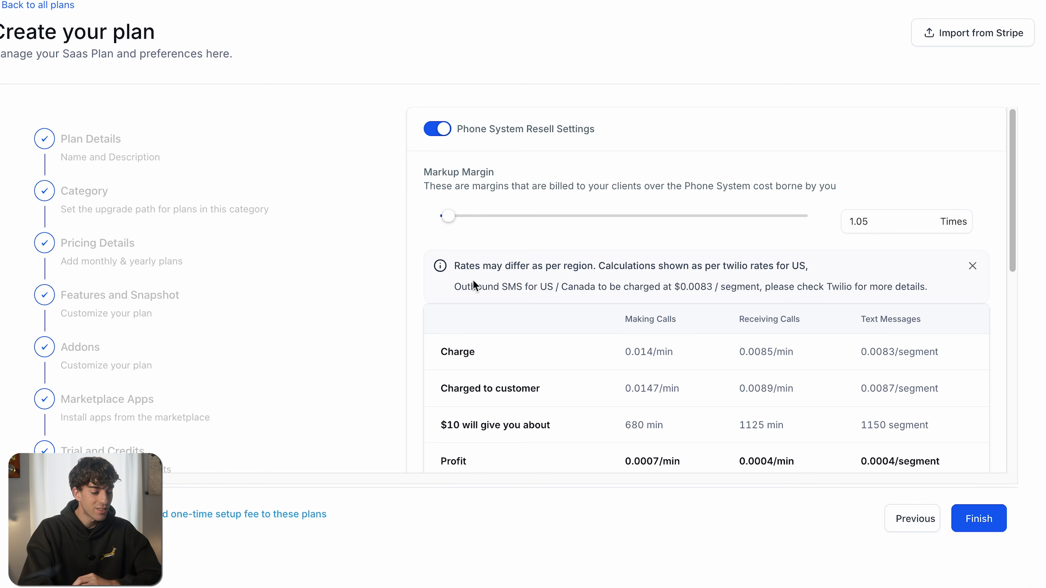
left_click_drag(448, 215, 554, 224)
left_click(964, 511)
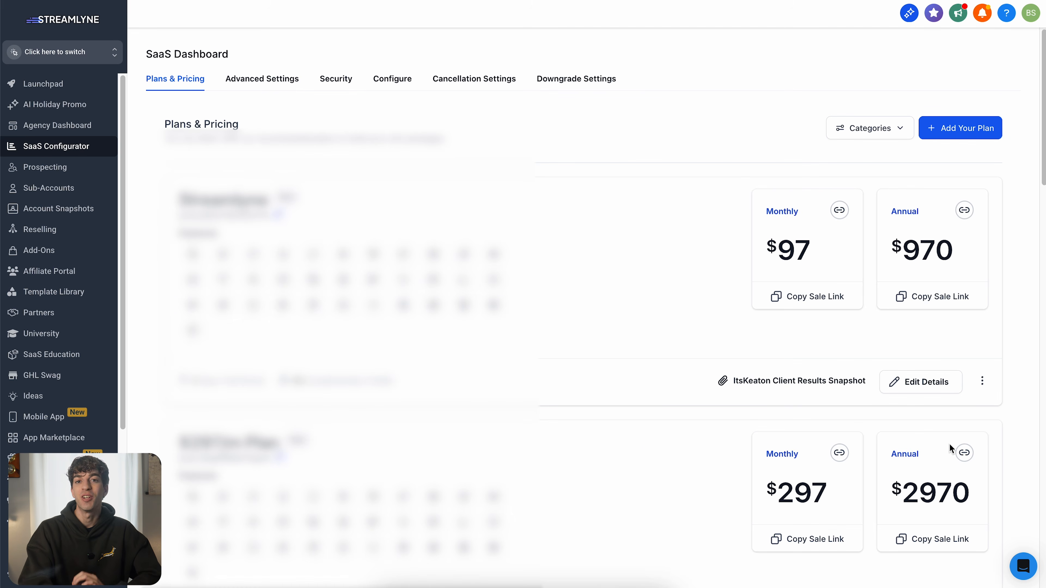
scroll(950, 448, "down", 9)
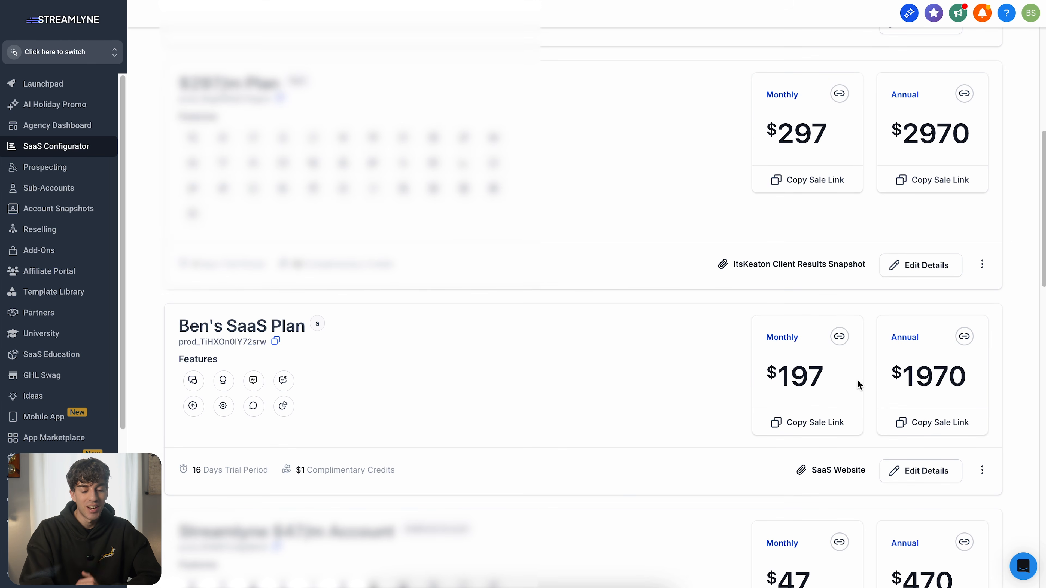
scroll(836, 395, "up", 12)
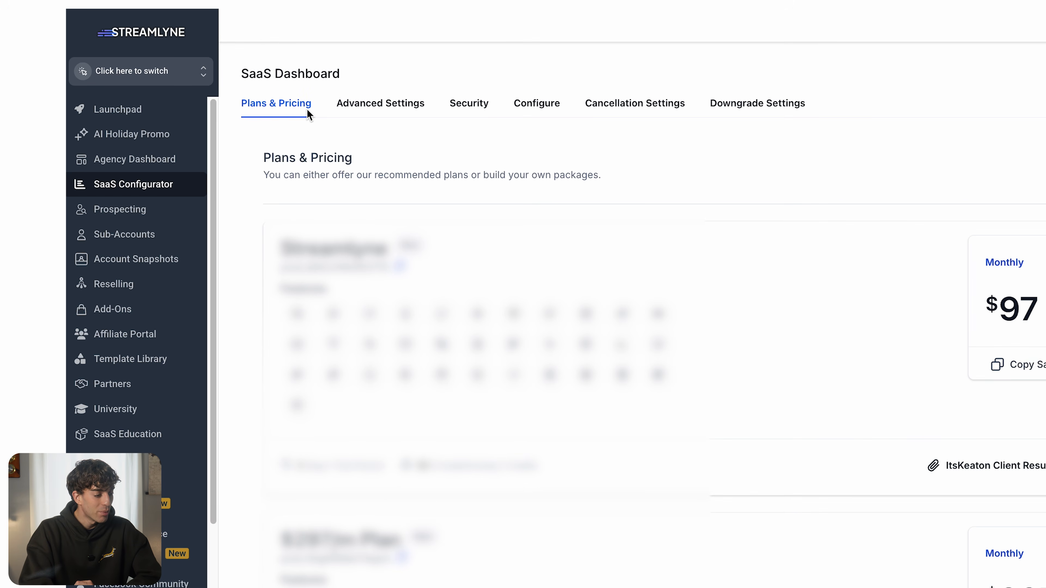
- Review the advanced subscription, sub-account onboarding and category settings, and view the welcome email
left_click(409, 115)
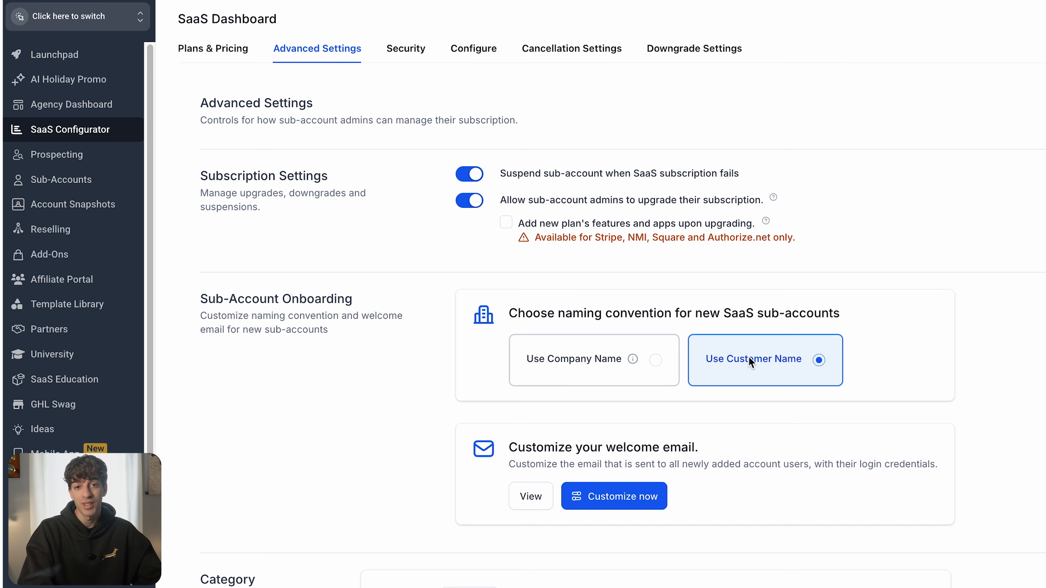
scroll(715, 373, "down", 1)
scroll(714, 368, "down", 5)
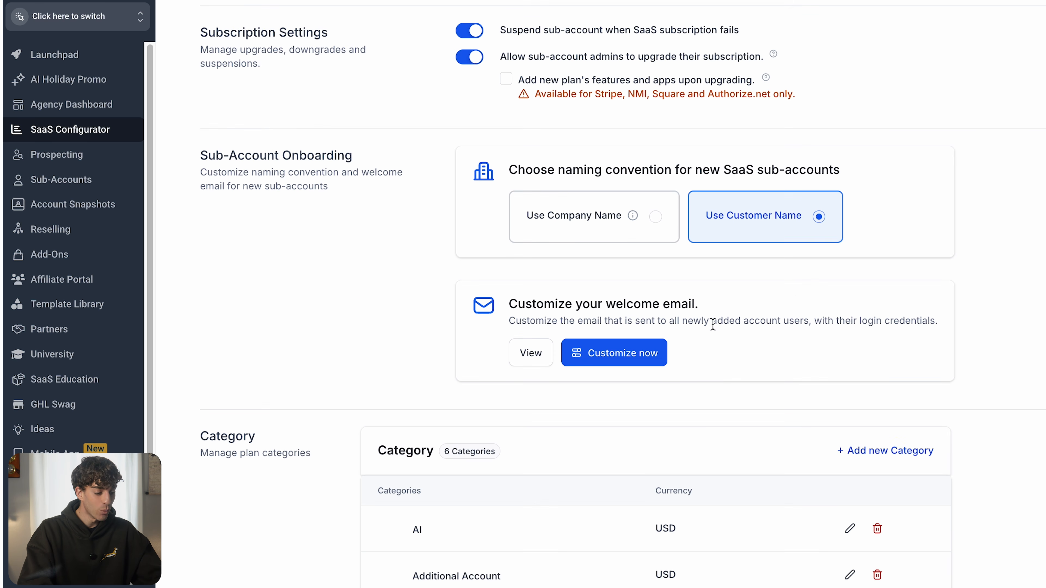
left_click(529, 358)
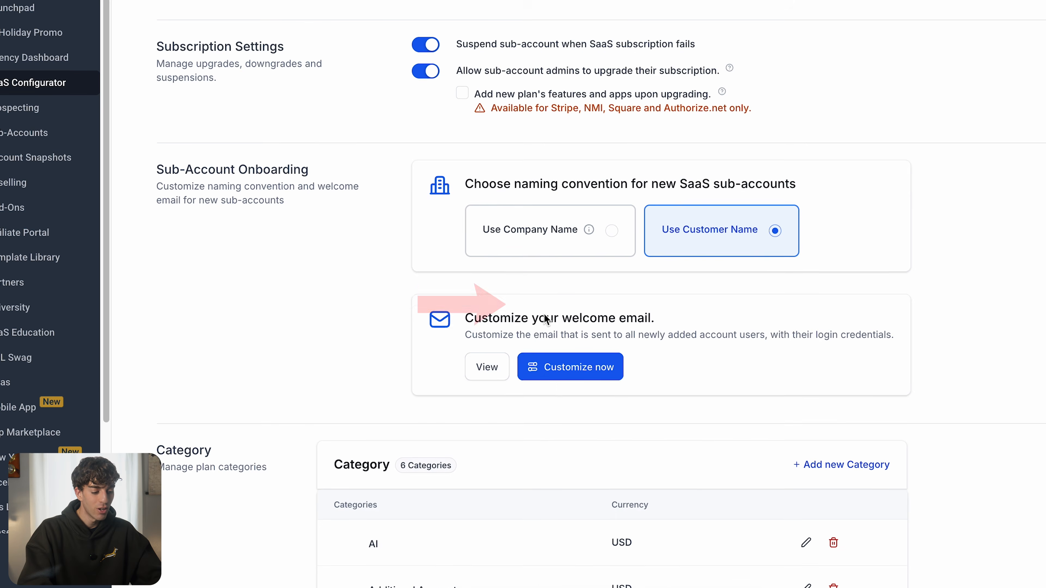
scroll(544, 314, "down", 2)
scroll(864, 228, "up", 7)
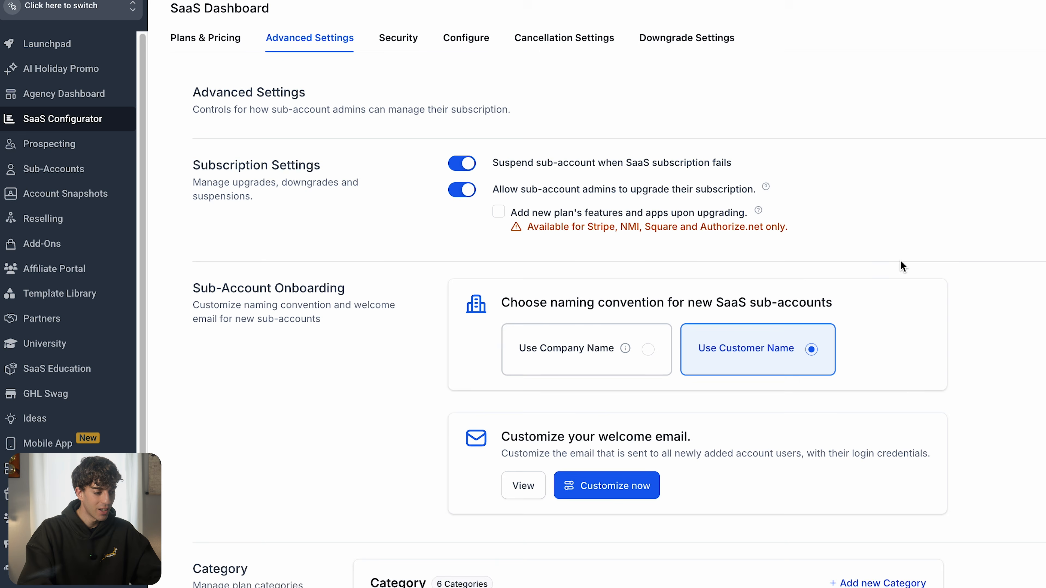
- View the category filter options available for the list of plans
left_click(219, 51)
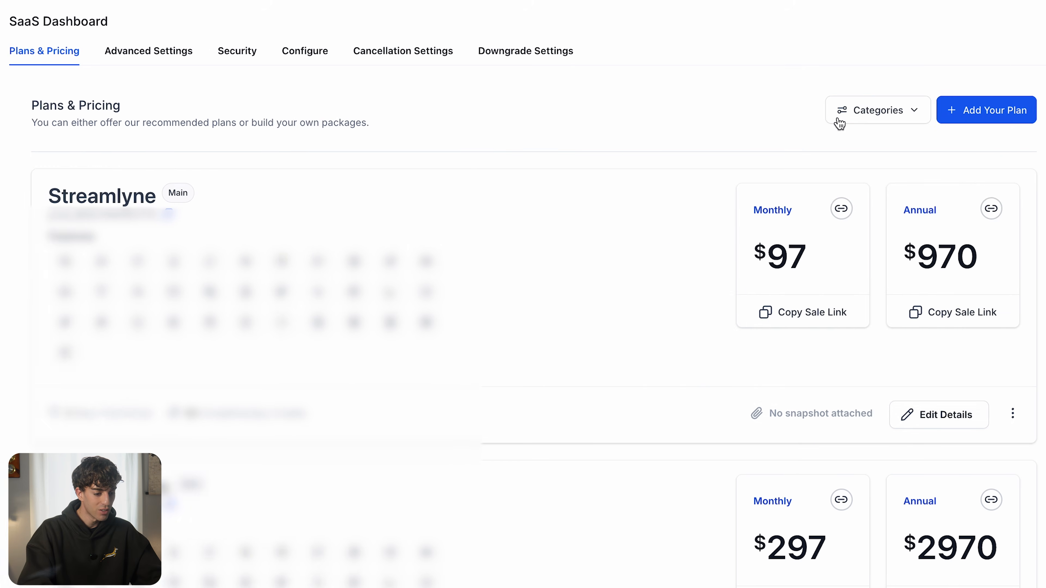
left_click(864, 119)
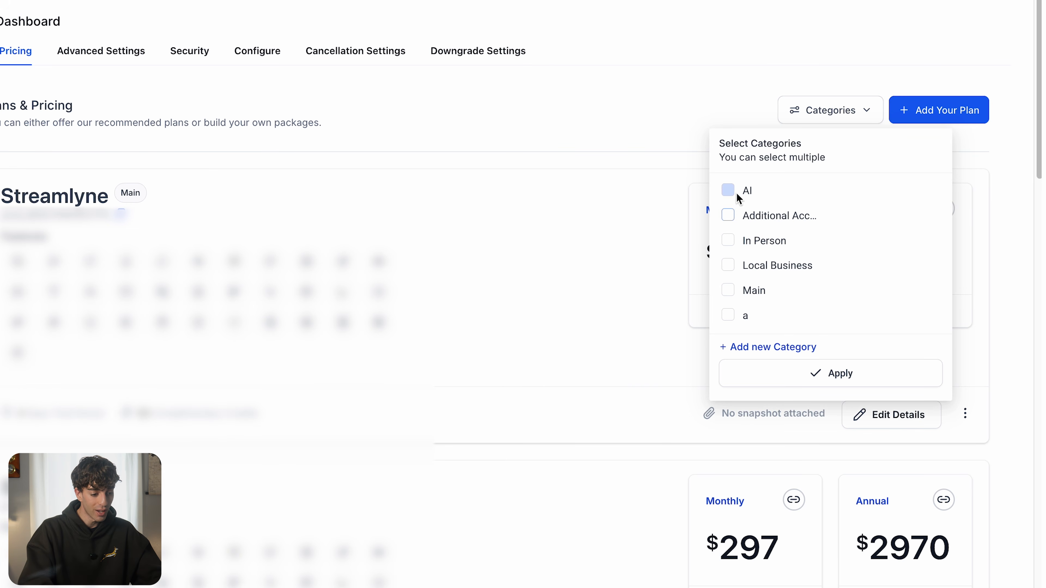
left_click(147, 78)
- Examine the SaaS security settings, the payment provider configuration and the additional guidance on securing the checkout process
left_click(262, 67)
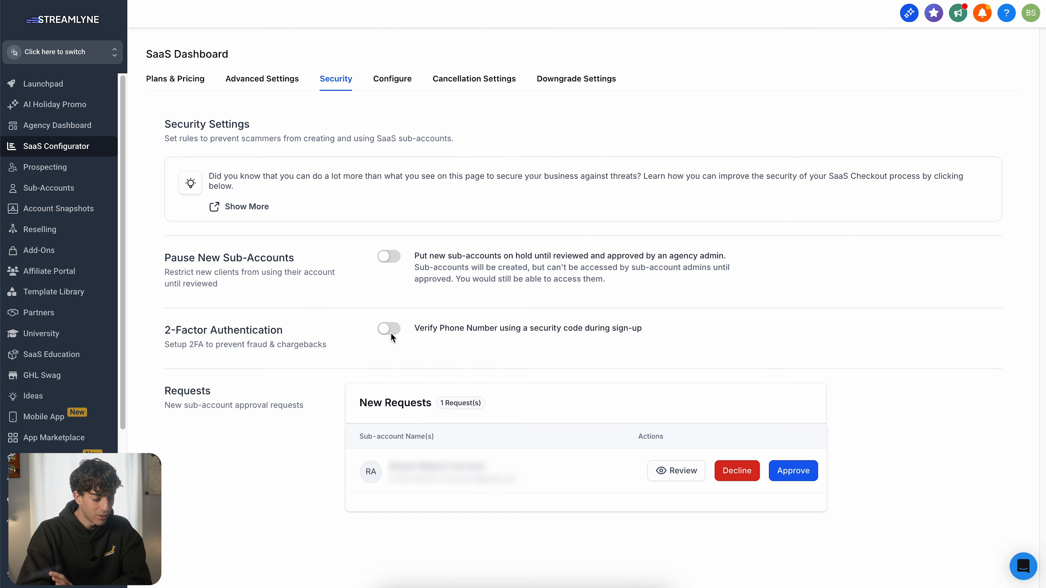
left_click(385, 82)
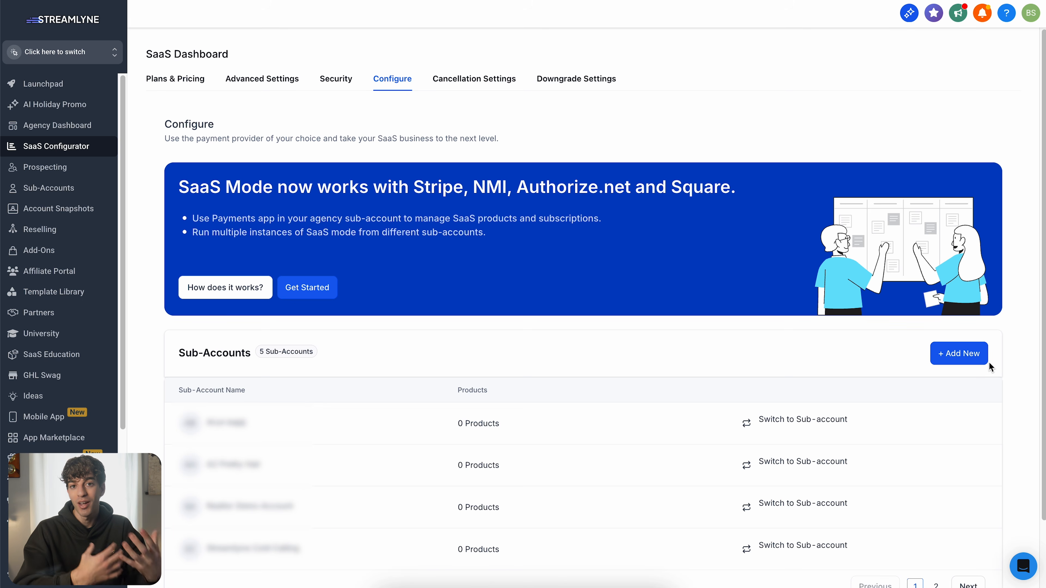
left_click(342, 80)
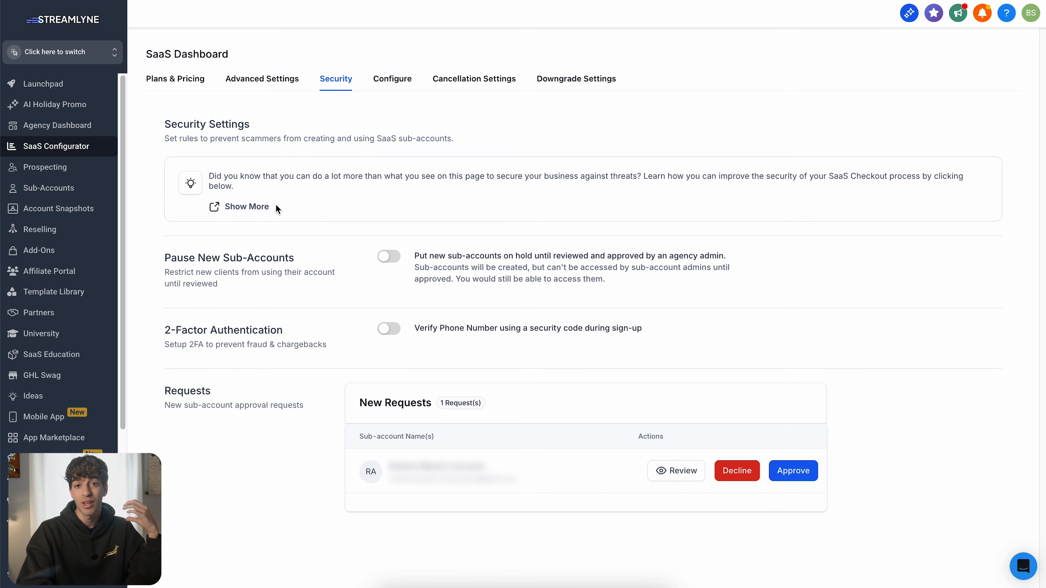
left_click(247, 208)
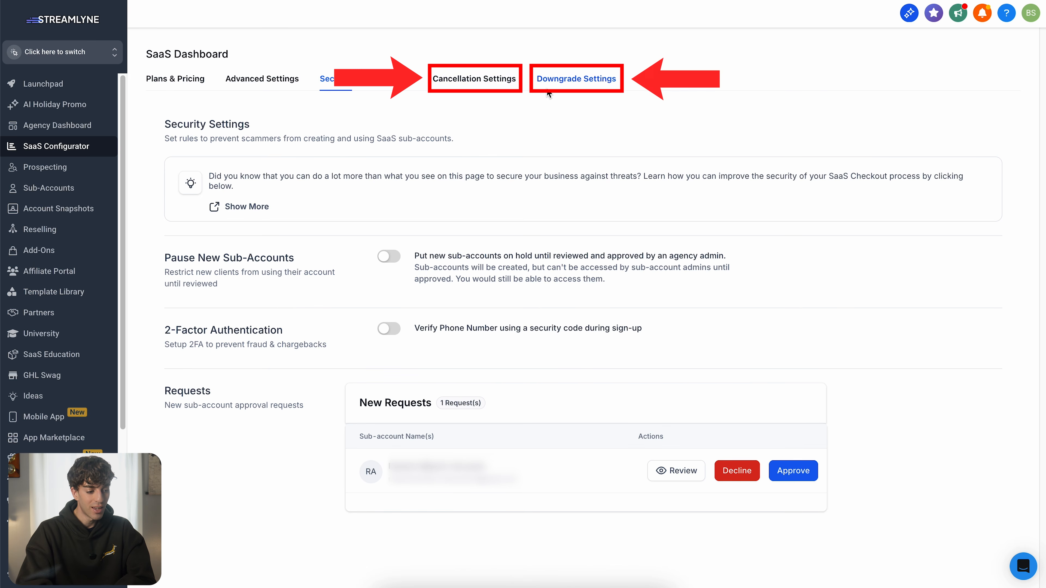
- Review the cancellation settings and activity logs, and switch on the redirect to an external cancellation page
left_click(459, 85)
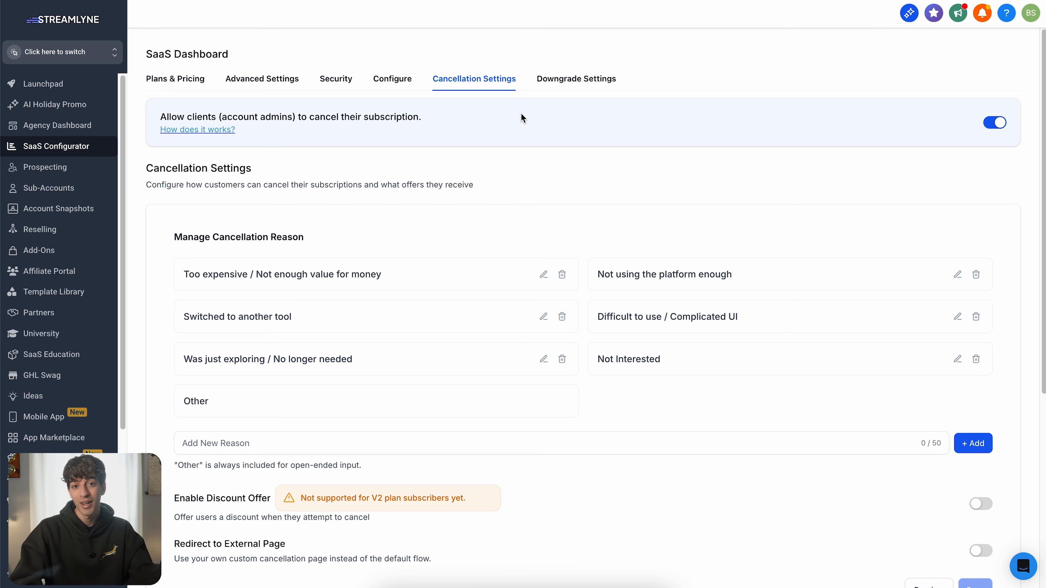
scroll(521, 119, "down", 7)
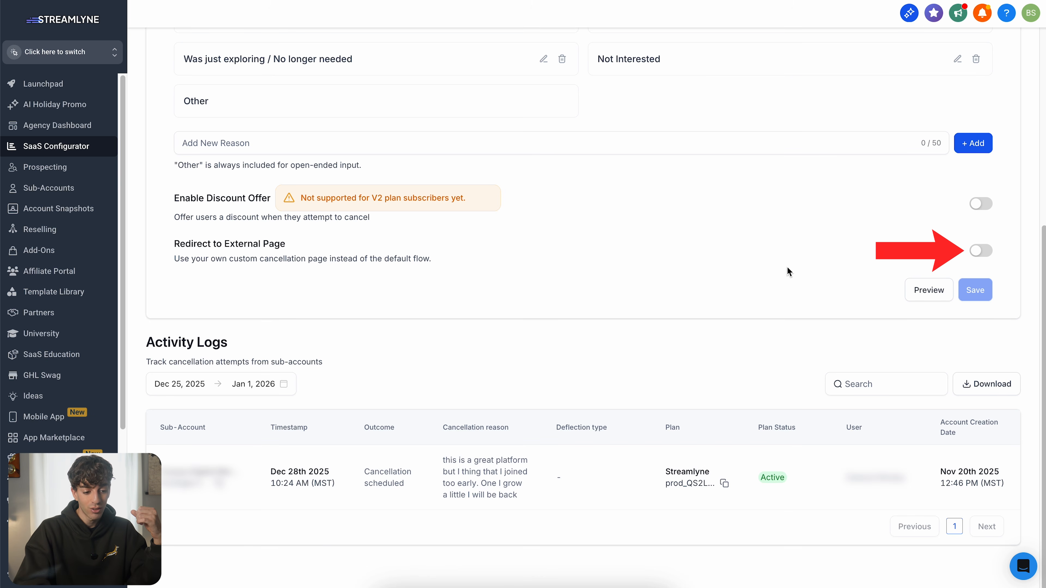
left_click(981, 251)
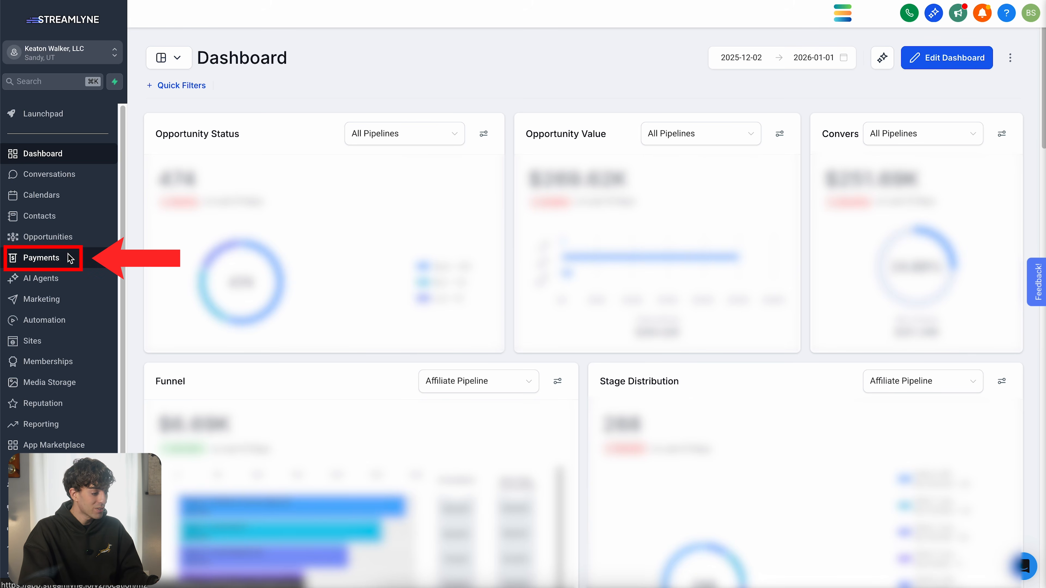
- Start a Stripe import from the sub-account's payment products and look through the available Stripe prices without choosing one
left_click(38, 265)
left_click(669, 36)
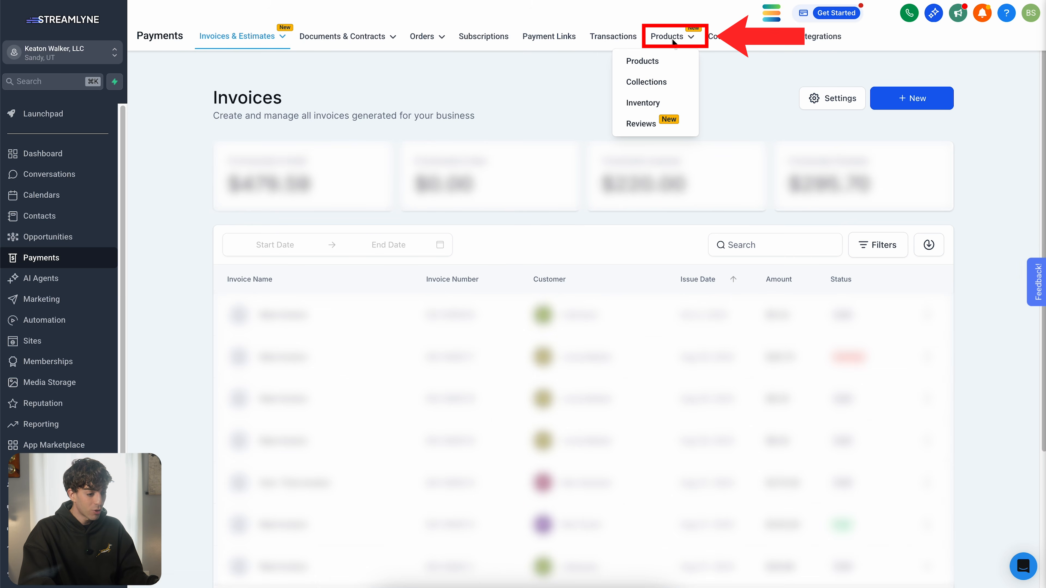
left_click(643, 65)
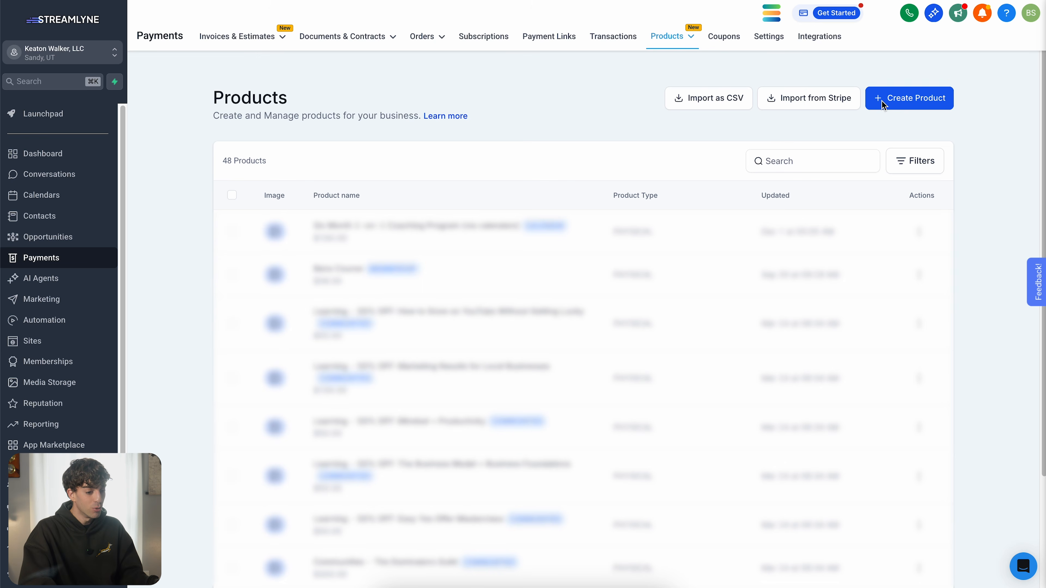
left_click(802, 105)
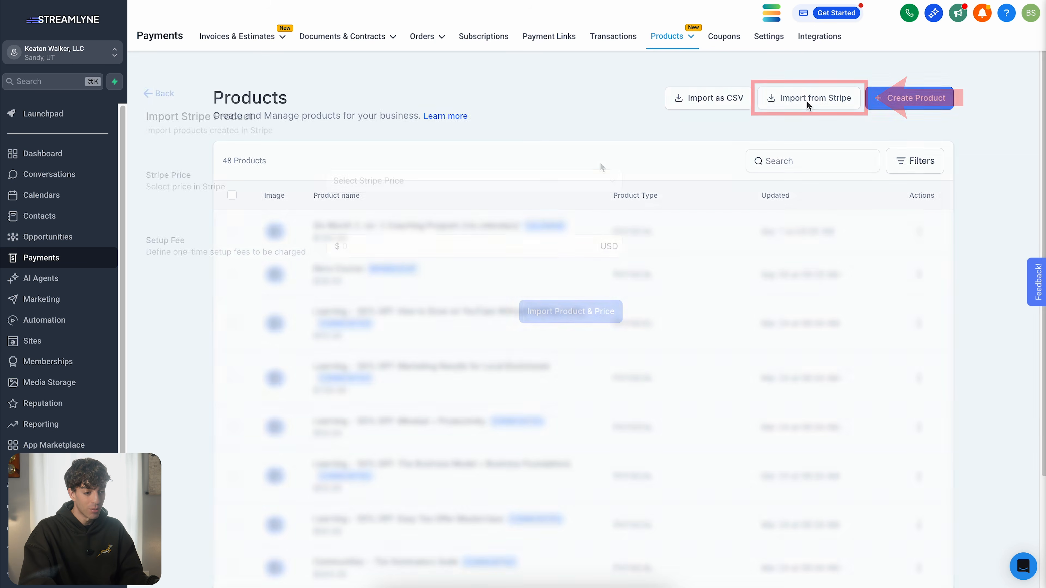
left_click(604, 180)
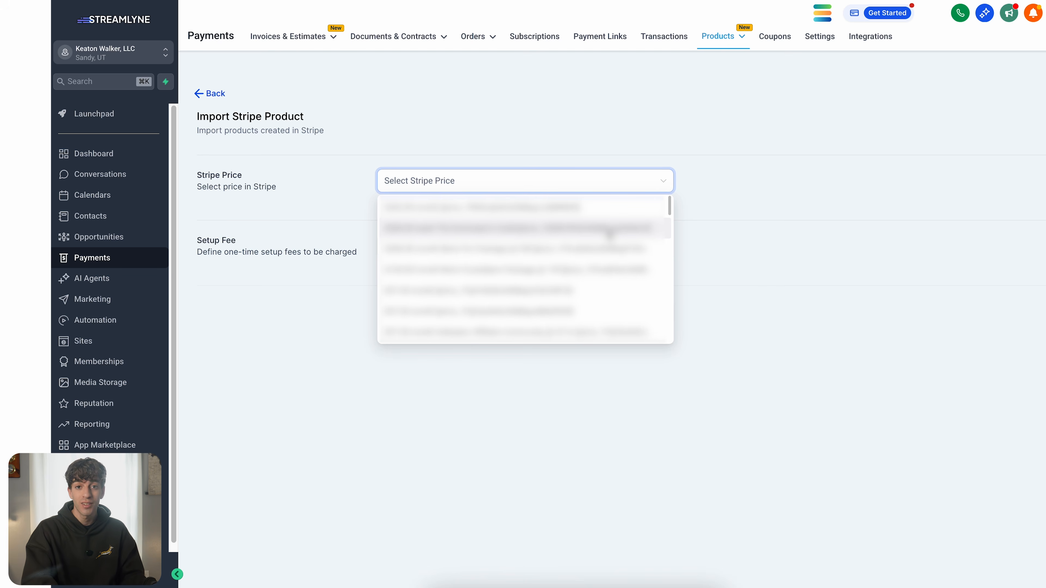
left_click(597, 147)
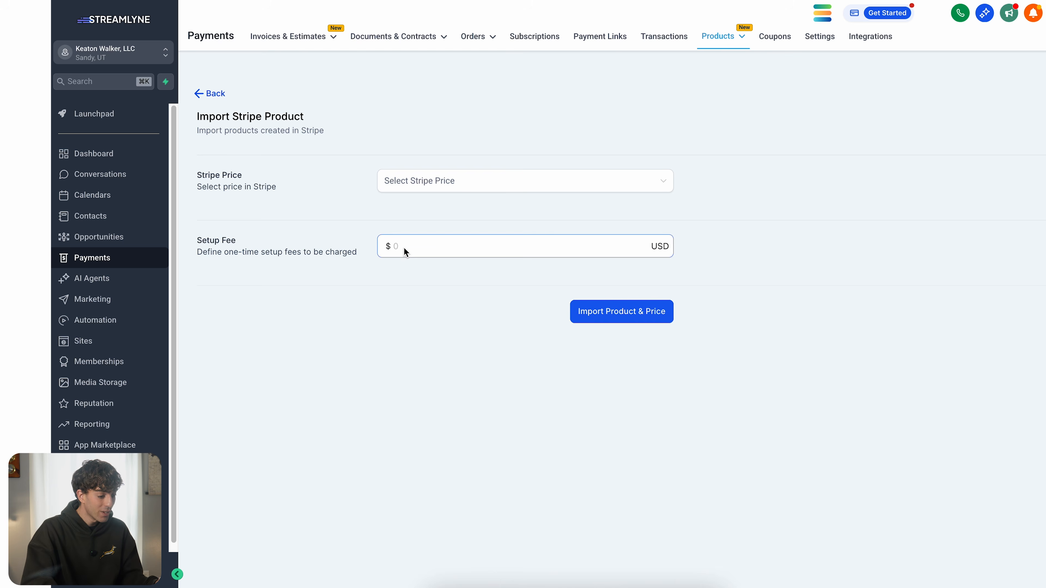